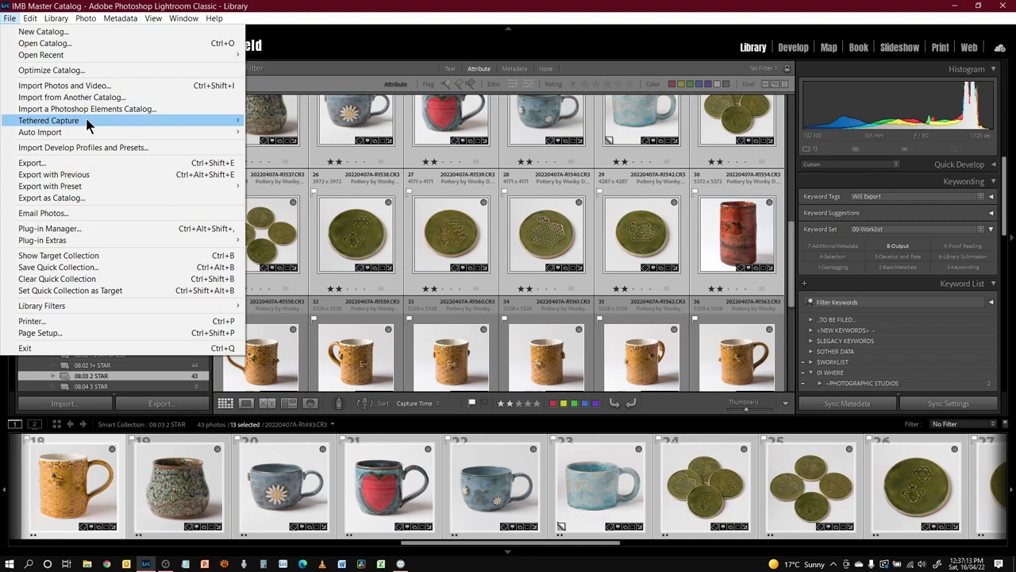
# Start tethered capture with the session name 2022-04-16A [360 Demo]
pyautogui.moveTo(87, 125)
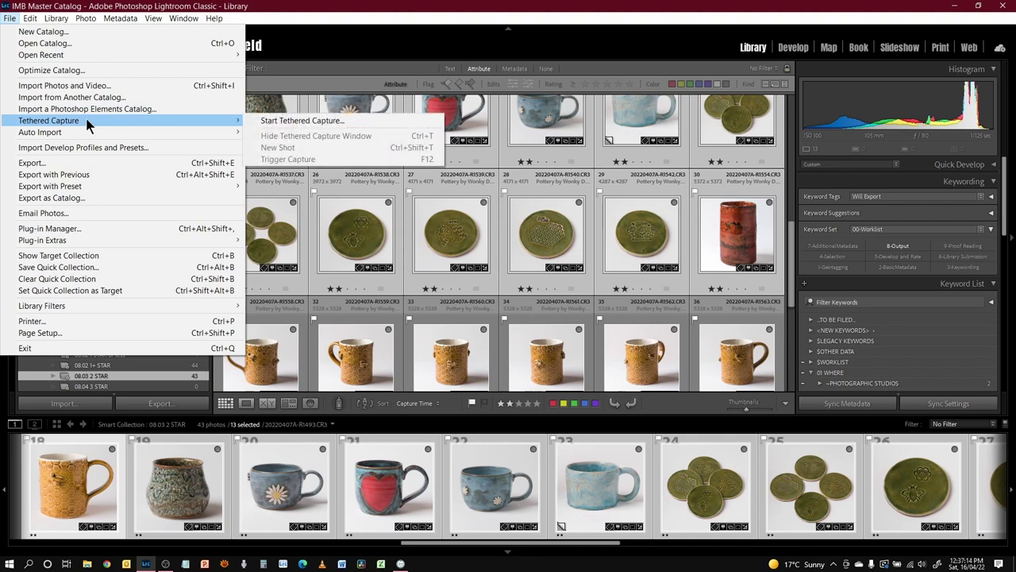
pyautogui.click(343, 121)
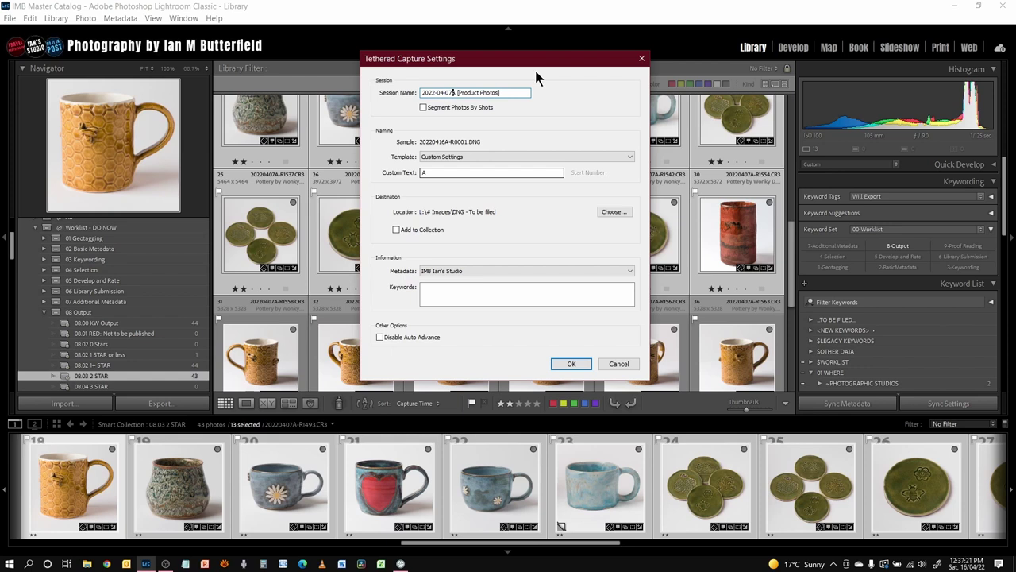
pyautogui.press('BackSpace')
pyautogui.press('BackSpace')
pyautogui.write('16A [360 Demo')
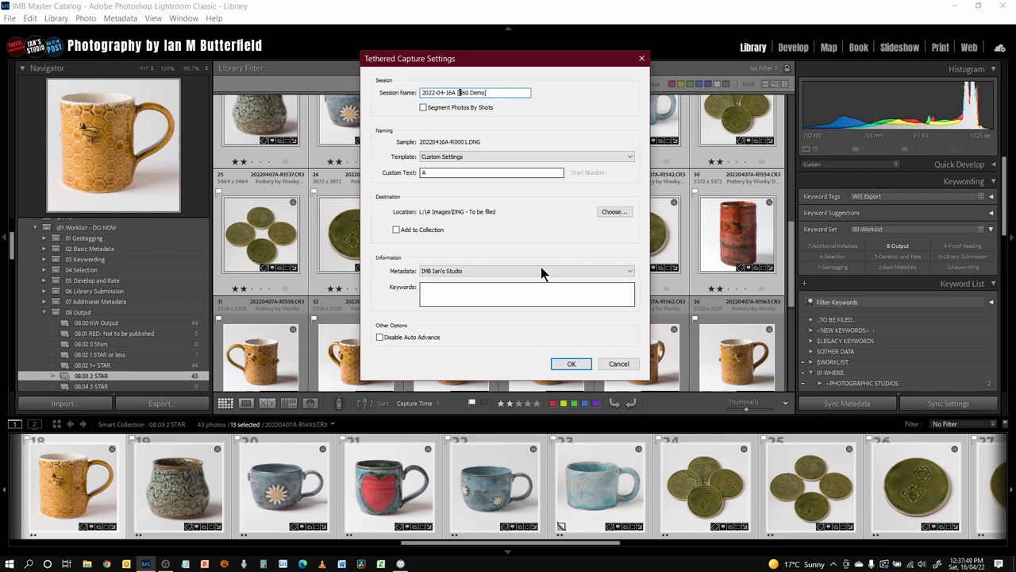
pyautogui.click(580, 366)
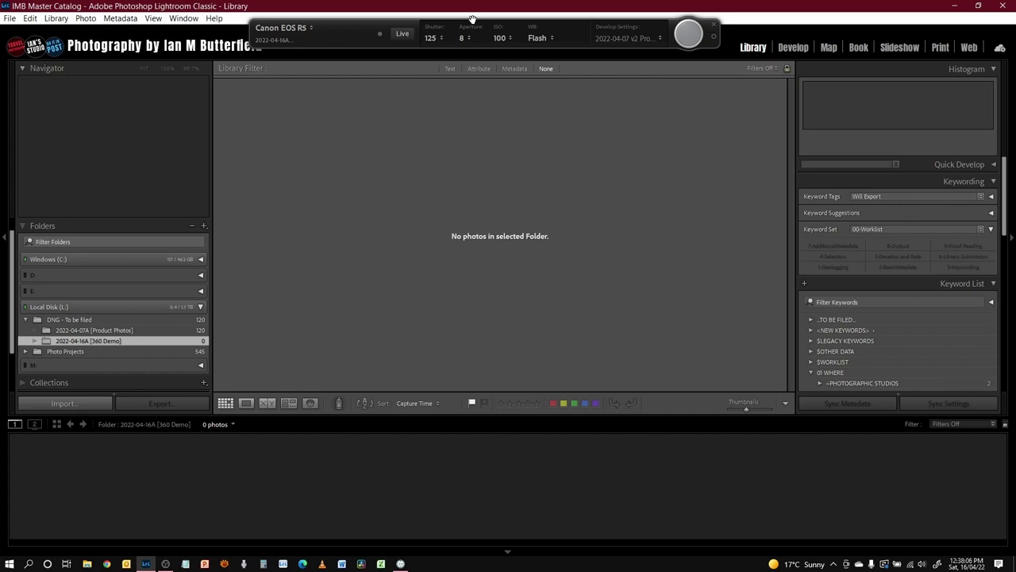
# Open Live View to stream the Canon EOS R5 feed of the silver toy car
pyautogui.click(402, 35)
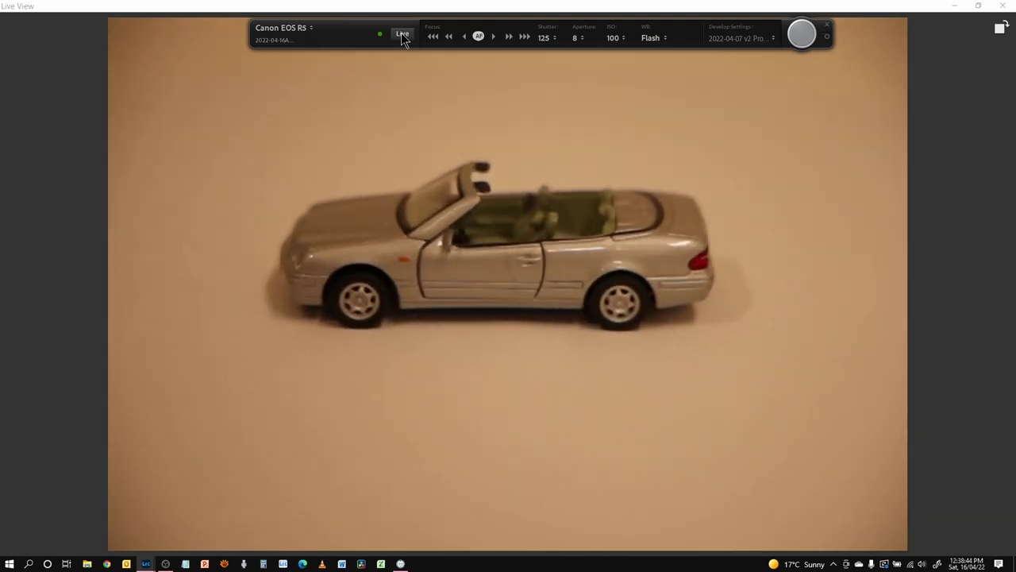
# Close the Live View window and return to the Library
pyautogui.click(403, 34)
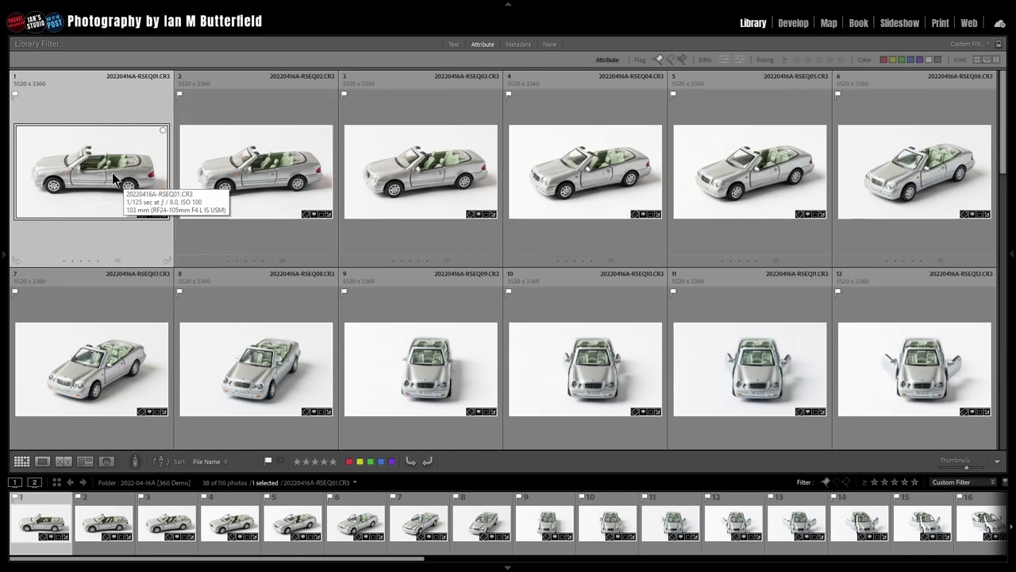
pyautogui.scroll(-10, 111, 171)
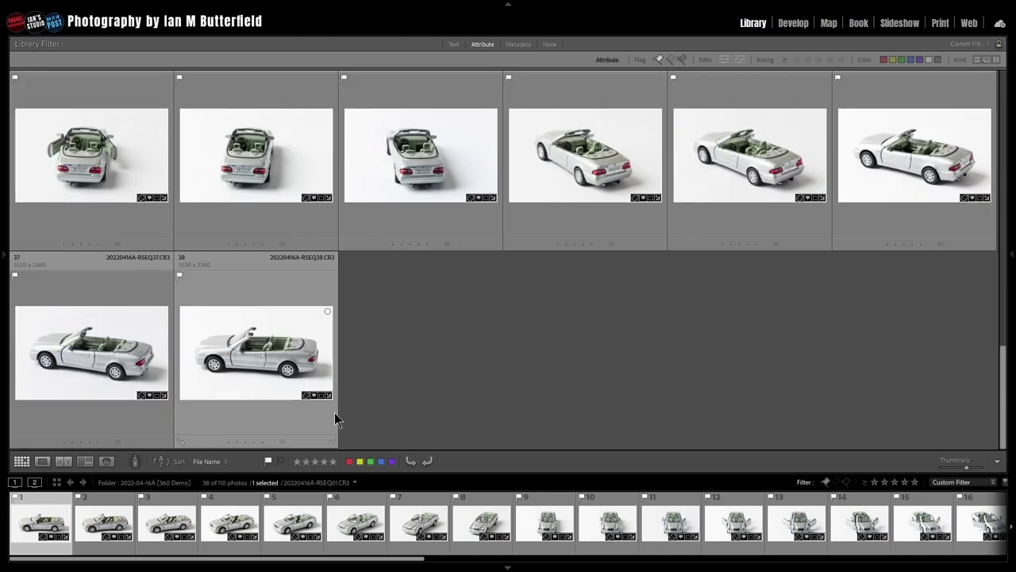
pyautogui.scroll(10, 265, 303)
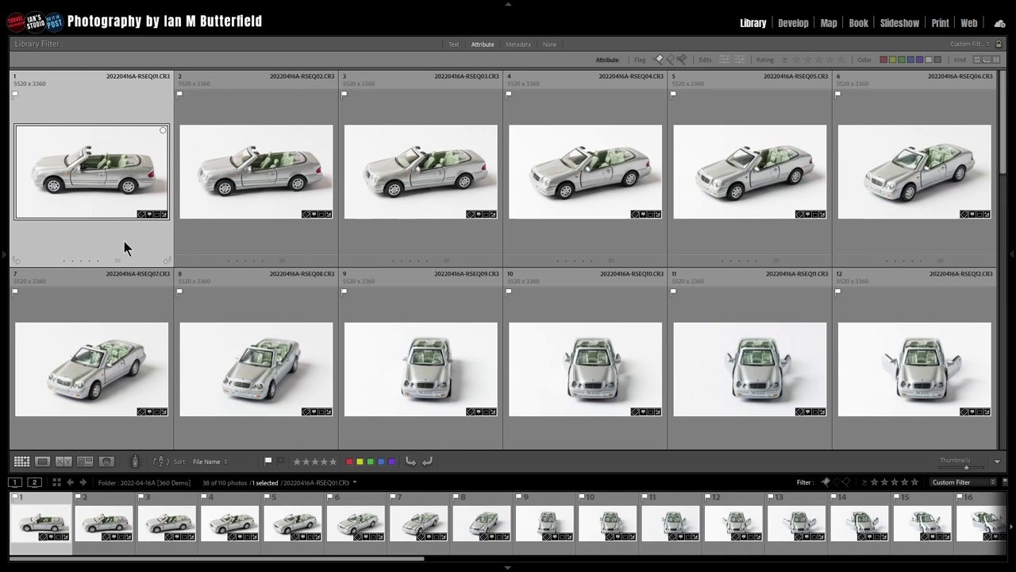
# Open photo 1 in Develop and select all 38 photos to enable Auto Sync
pyautogui.press('d')
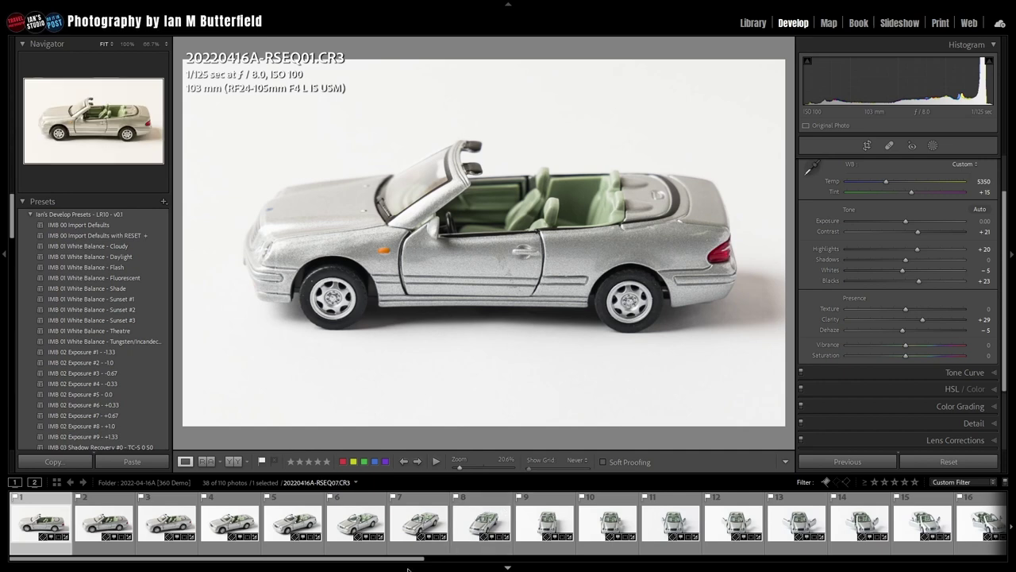
pyautogui.moveTo(407, 563)
pyautogui.mouseDown()
pyautogui.moveTo(952, 564)
pyautogui.moveTo(405, 565)
pyautogui.mouseUp()
pyautogui.hotkey('ctrl', 'a')
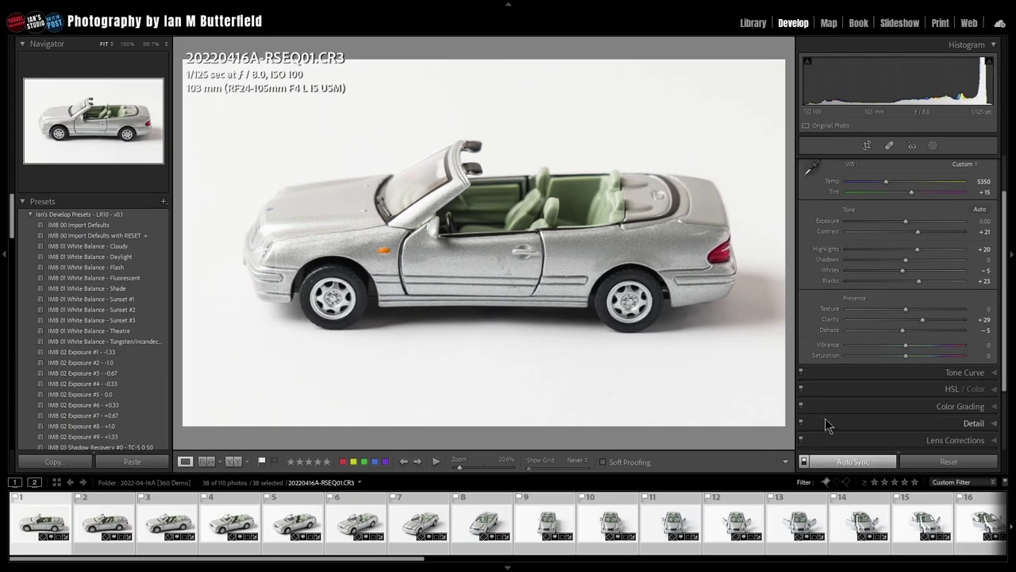
# Open Crop & Straighten and view photos 9, 11 and then 1
pyautogui.press('r')
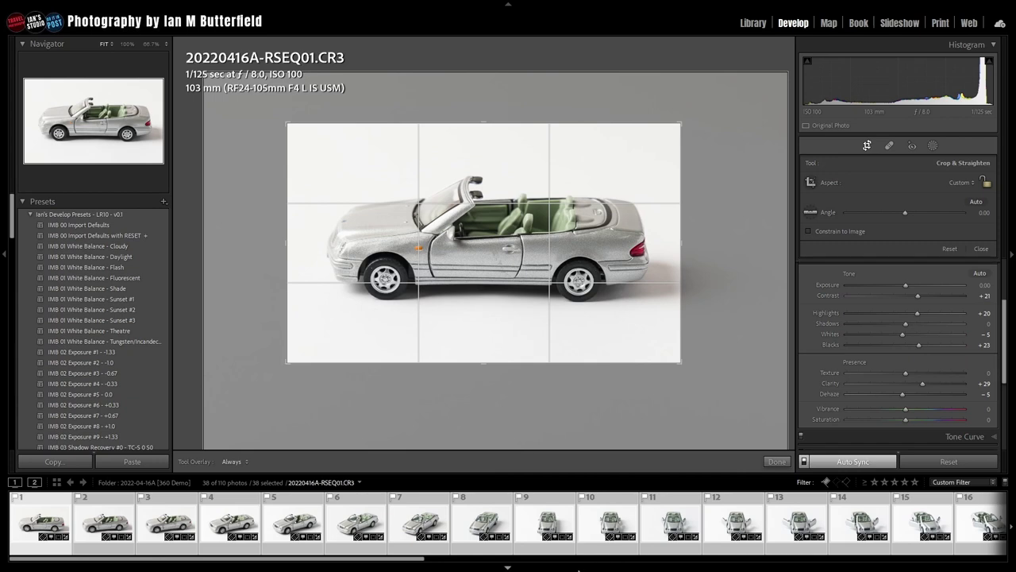
pyautogui.click(537, 523)
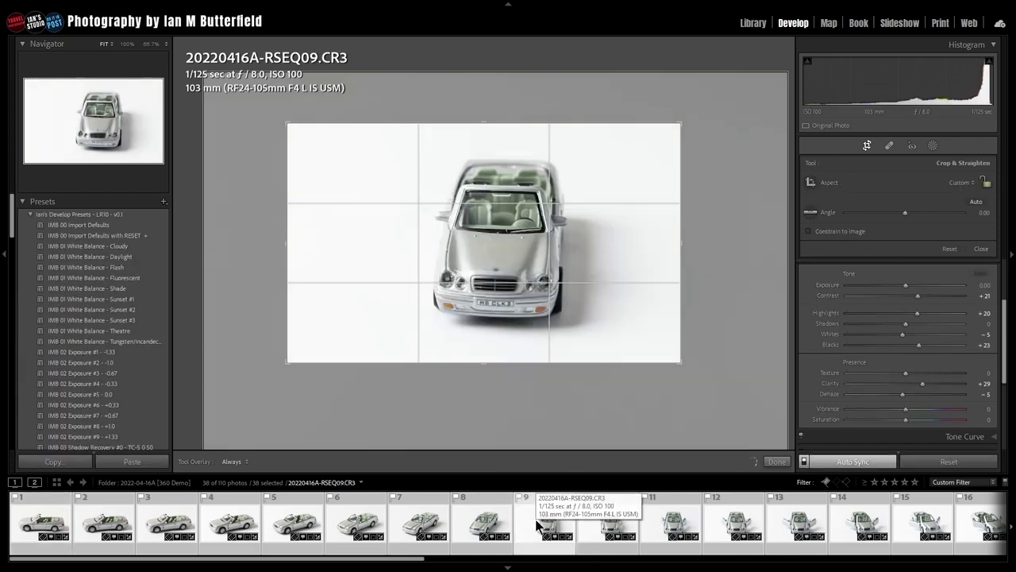
pyautogui.click(675, 522)
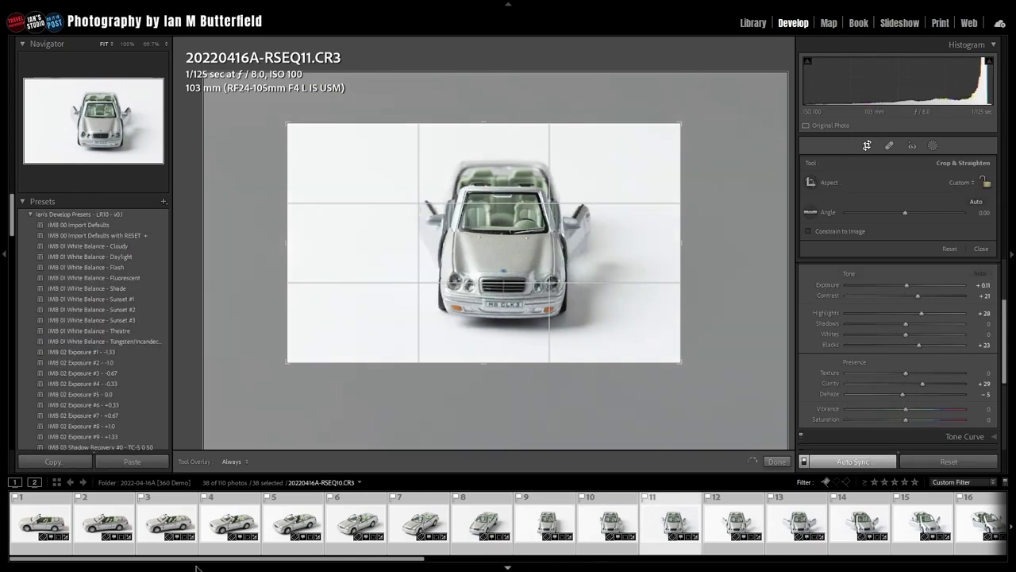
pyautogui.click(40, 522)
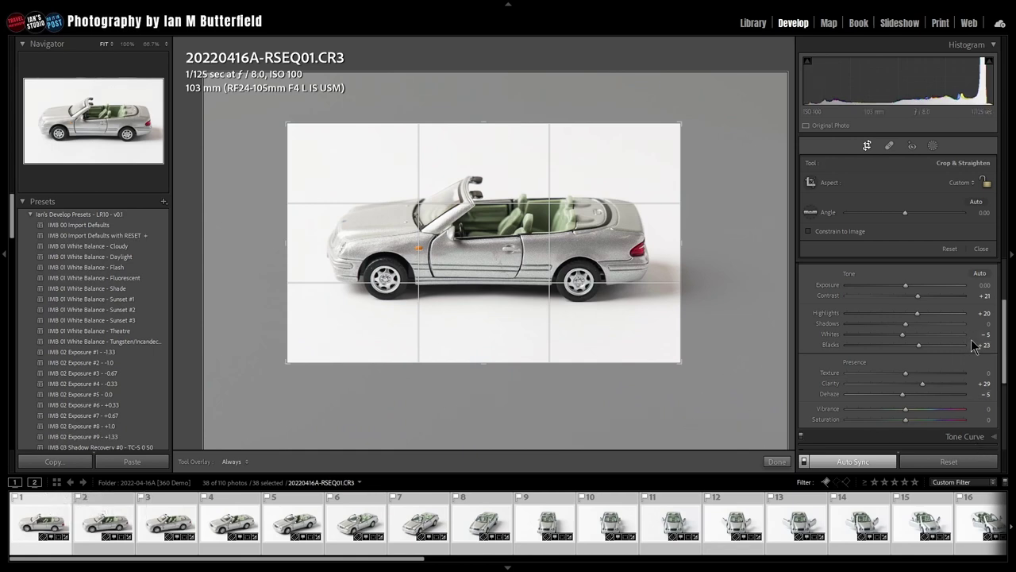
# Drag Dehaze to -76, check photos 13 and 12, then undo it
pyautogui.moveTo(1007, 357)
pyautogui.mouseDown()
pyautogui.moveTo(1009, 393)
pyautogui.moveTo(1009, 357)
pyautogui.mouseUp()
pyautogui.moveTo(1006, 354); pyautogui.dragTo(1006, 361)
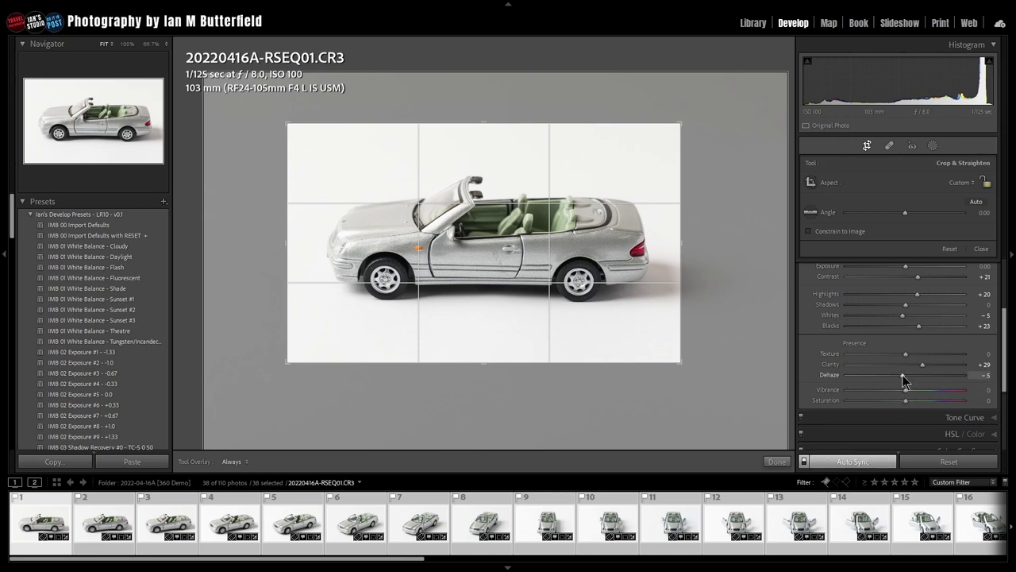
pyautogui.moveTo(901, 375); pyautogui.dragTo(861, 378)
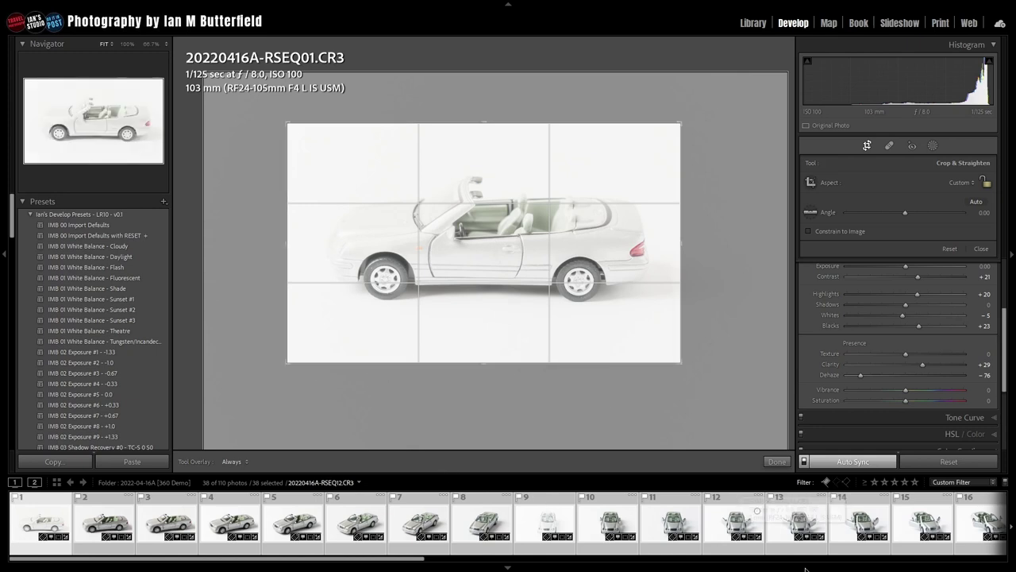
pyautogui.click(782, 528)
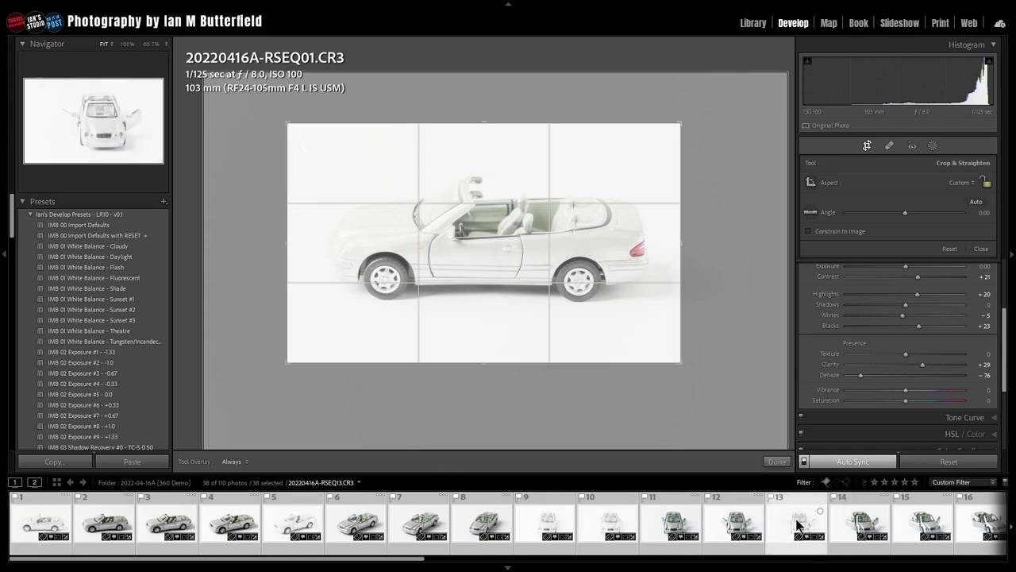
pyautogui.click(732, 527)
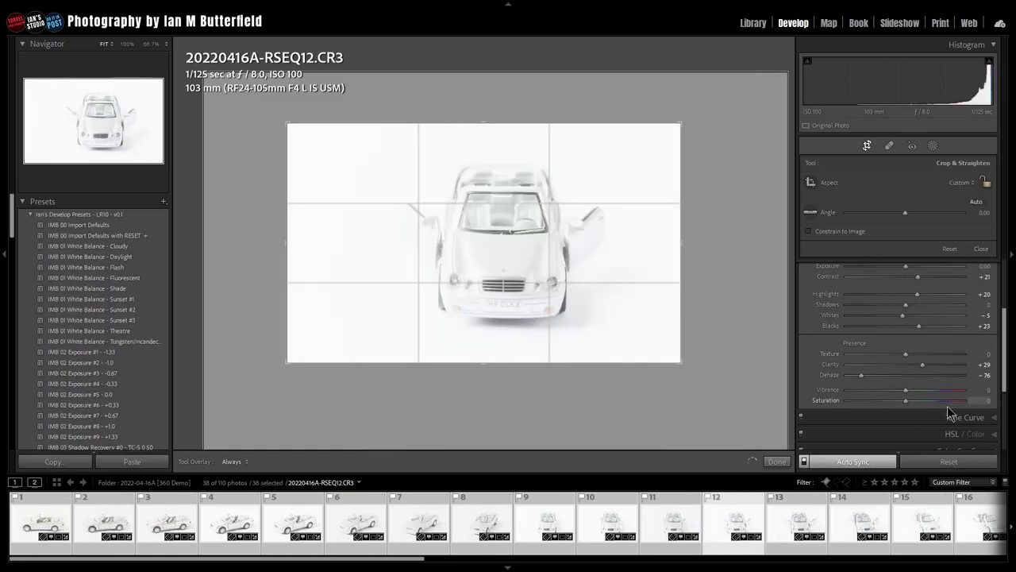
pyautogui.hotkey('ctrl', 'z')
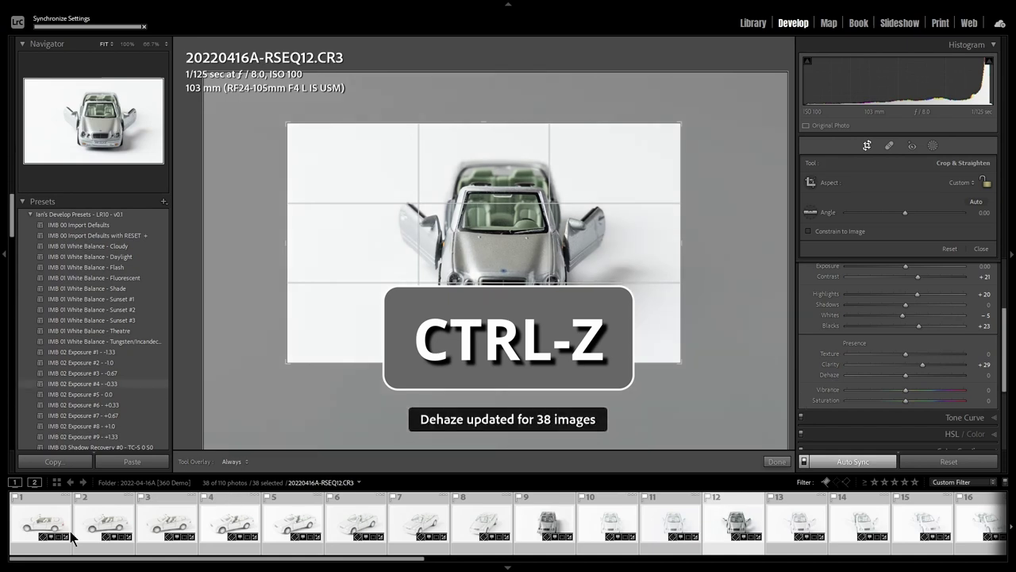
# Exit Crop, view filmstrip photos 1 and 38, then switch to the Library grid
pyautogui.moveTo(270, 563); pyautogui.dragTo(336, 563)
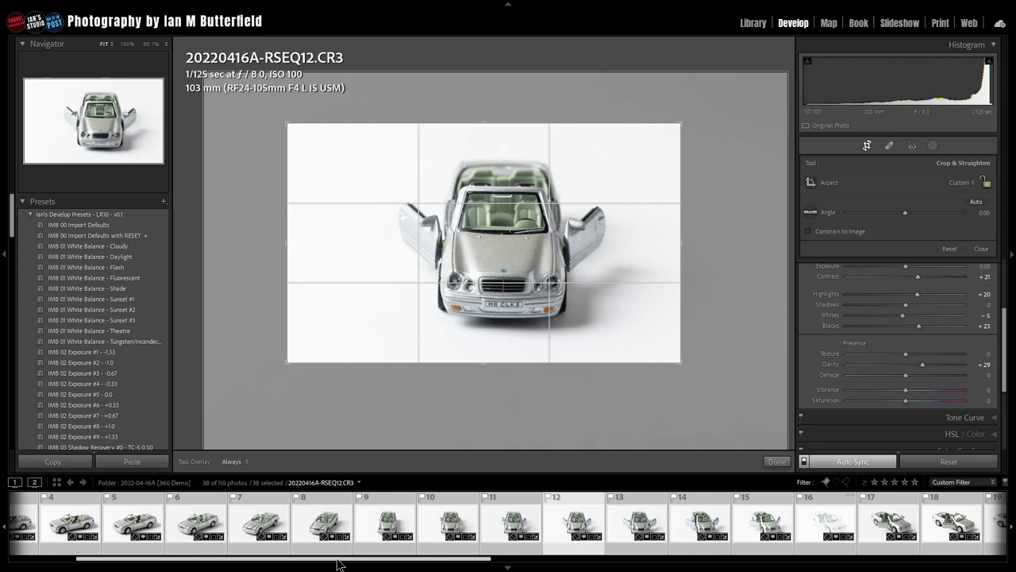
pyautogui.press('r')
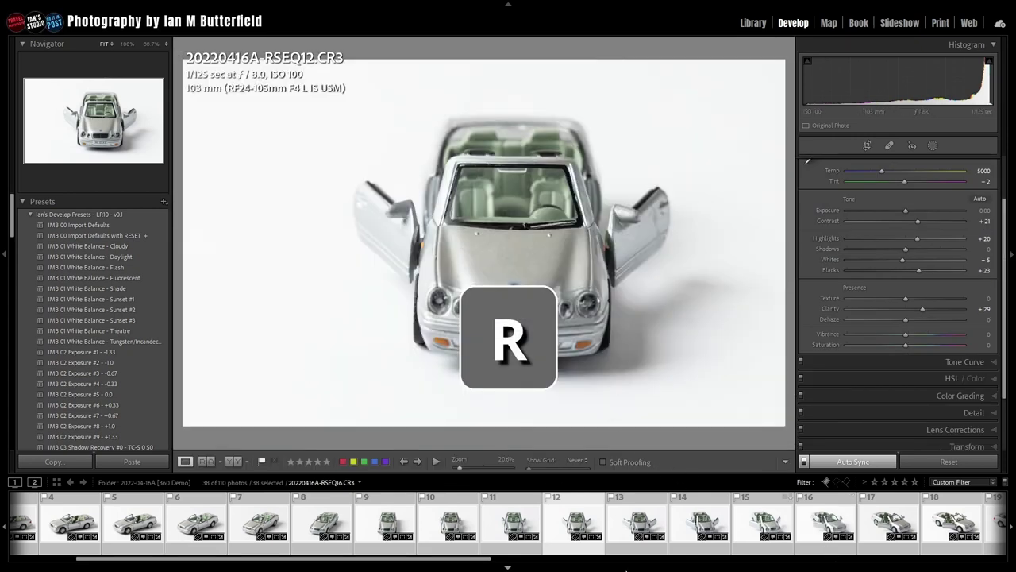
pyautogui.moveTo(396, 558); pyautogui.dragTo(53, 565)
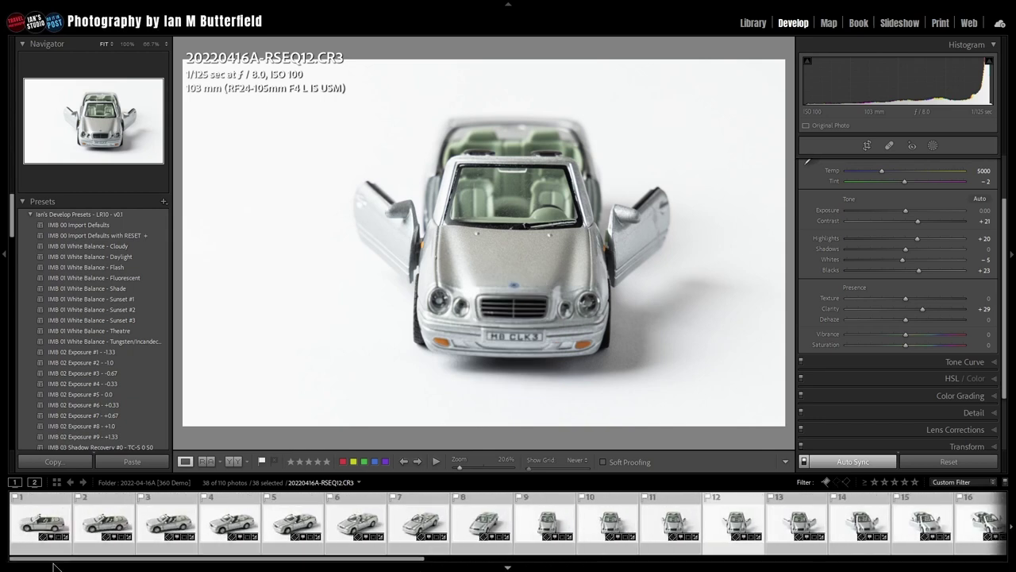
pyautogui.click(44, 511)
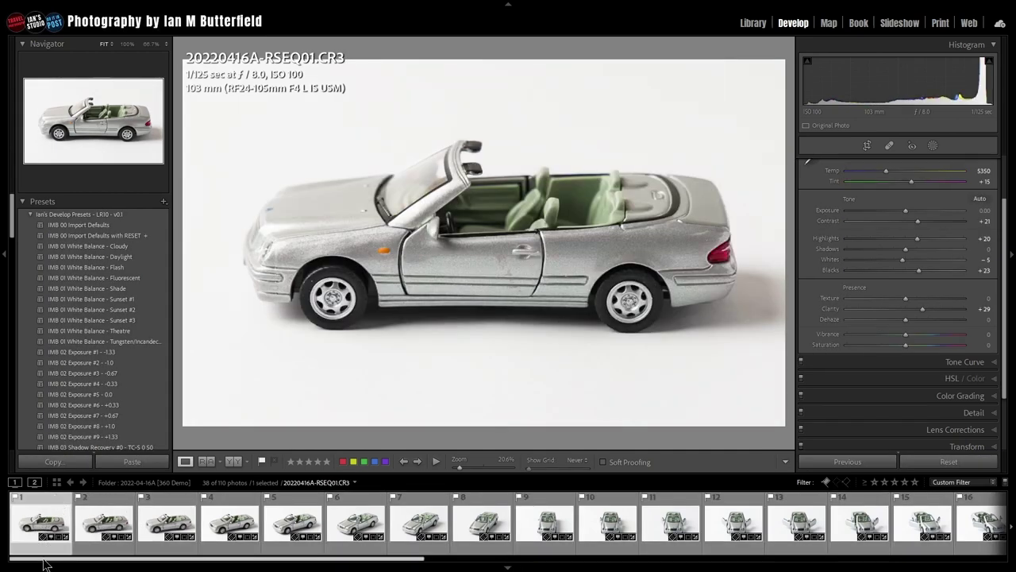
pyautogui.moveTo(47, 565); pyautogui.dragTo(623, 567)
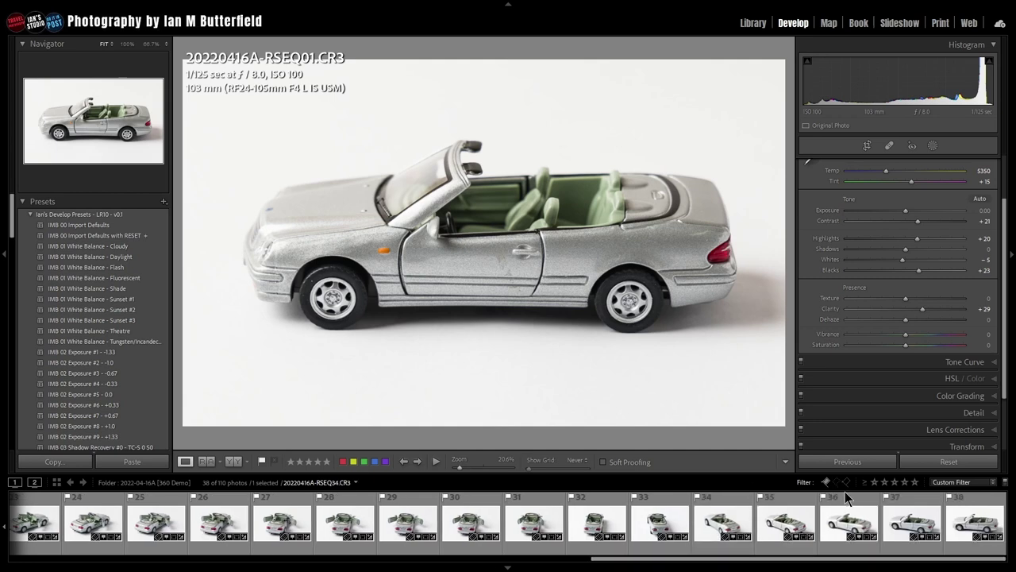
pyautogui.click(977, 534)
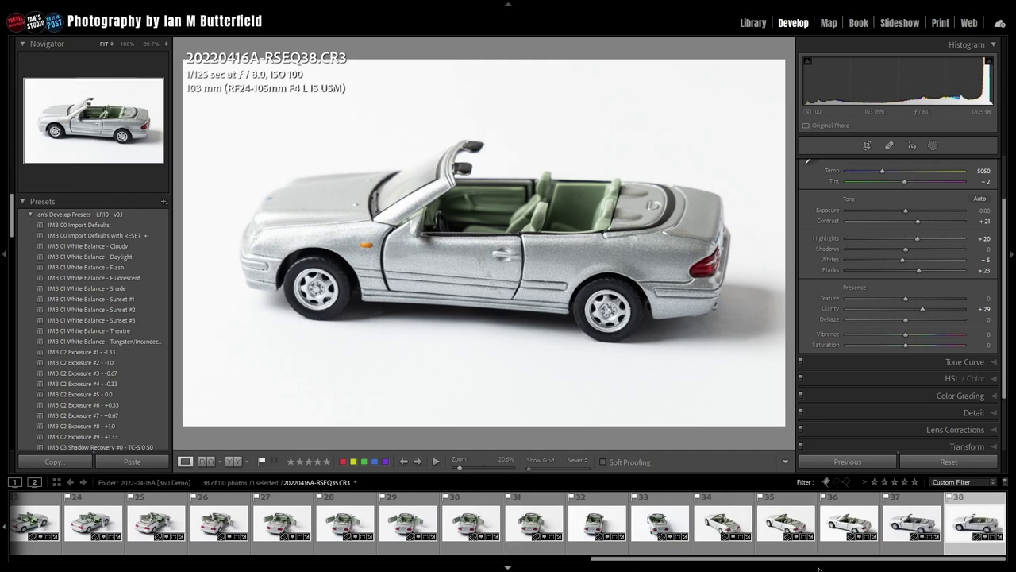
pyautogui.press('g')
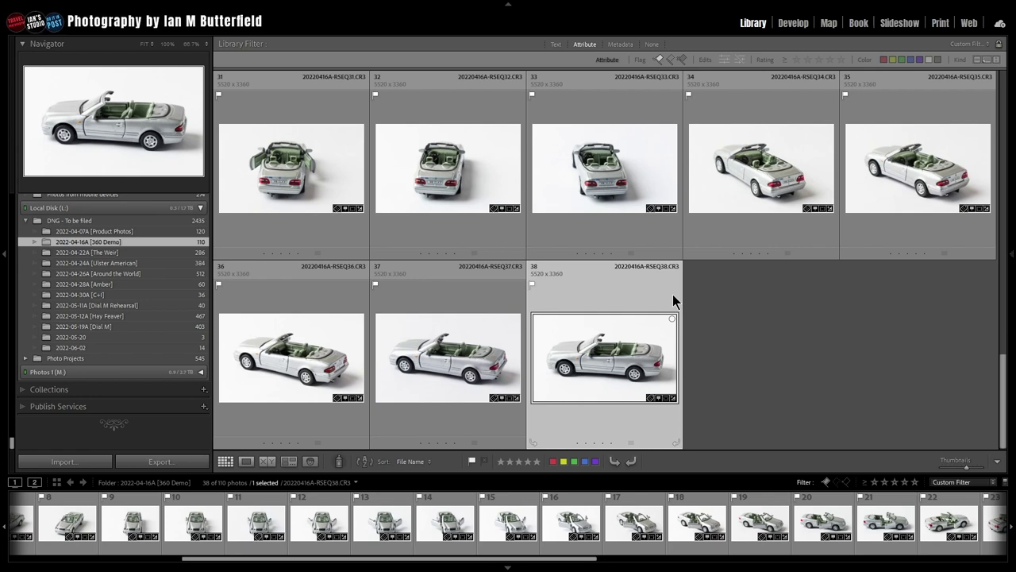
# Select all 38 grid photos and open the Export dialog
pyautogui.hotkey('ctrl', 'a')
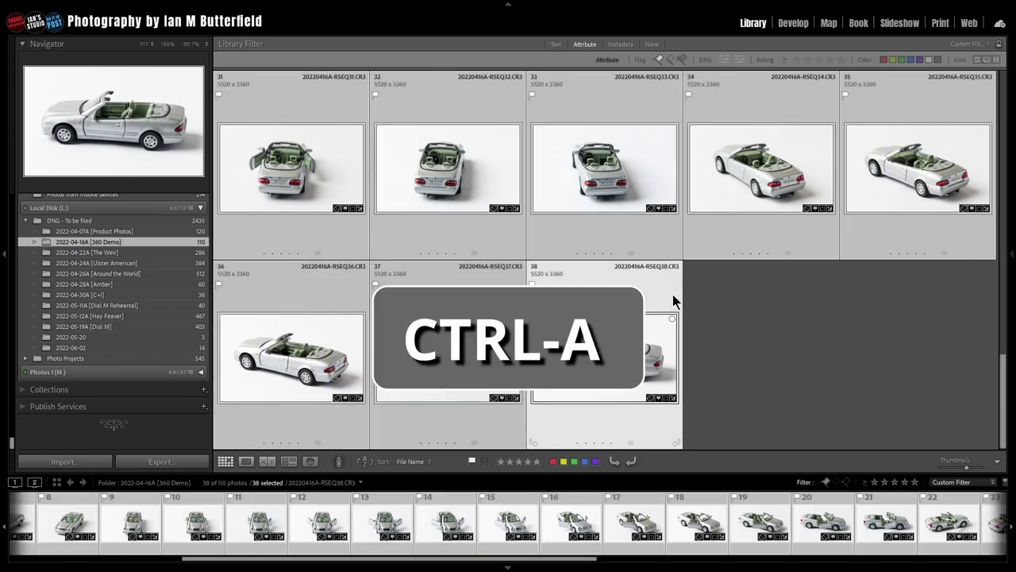
pyautogui.click(162, 462)
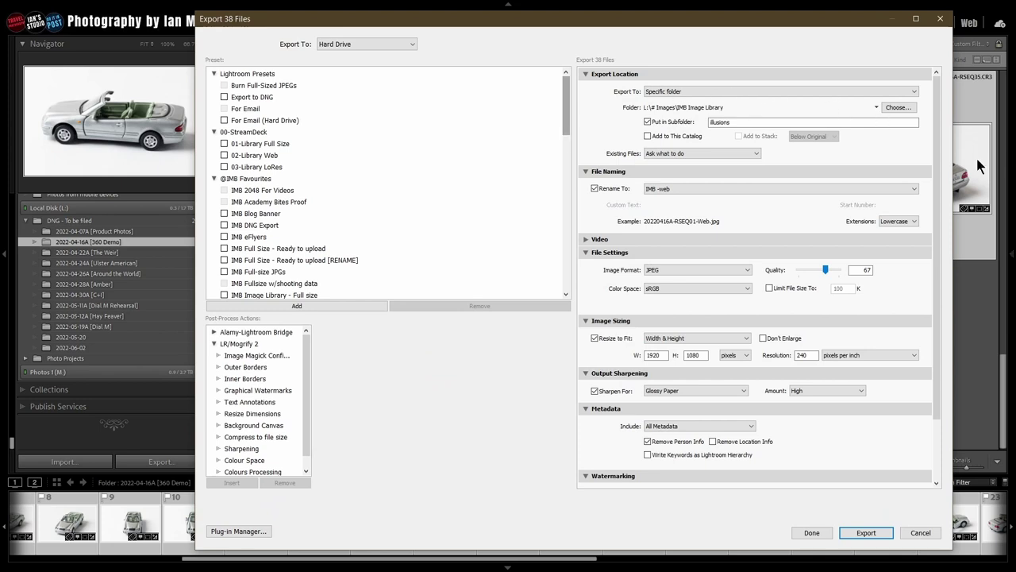
# Set the export subfolder to Car360demo and turn off Rename To
pyautogui.click(746, 123)
pyautogui.write('Care360demo')
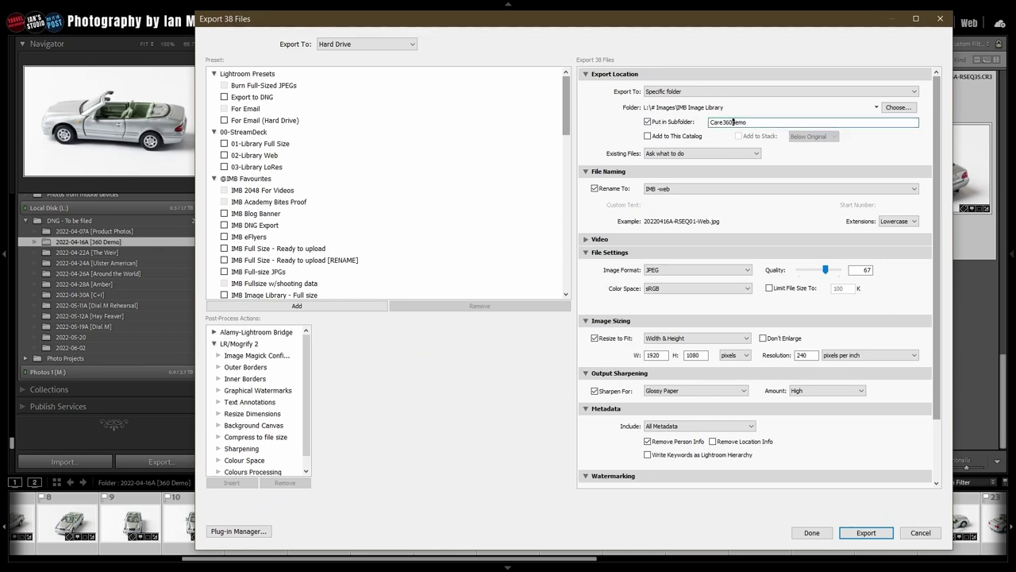
pyautogui.click(595, 188)
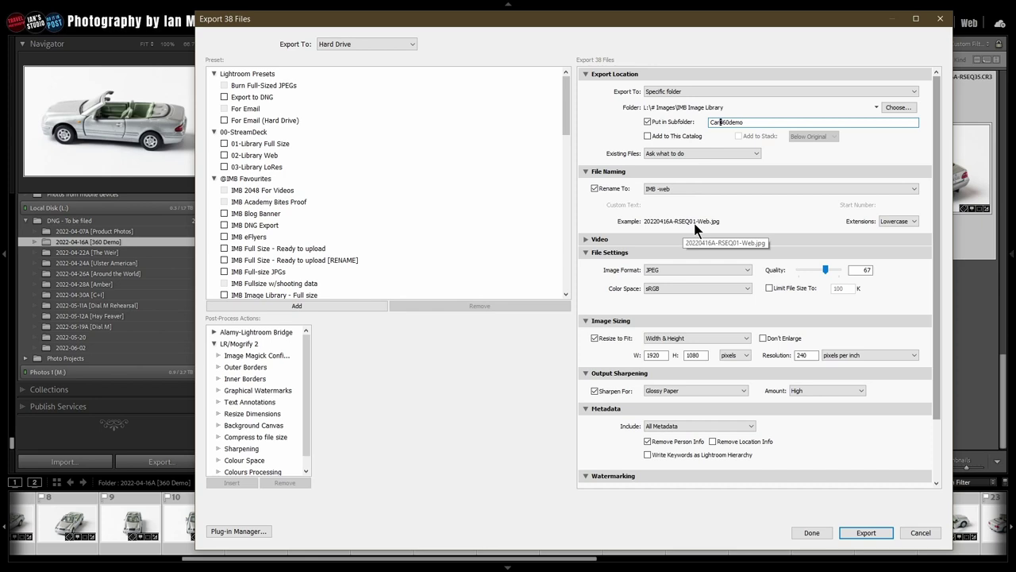
pyautogui.click(595, 189)
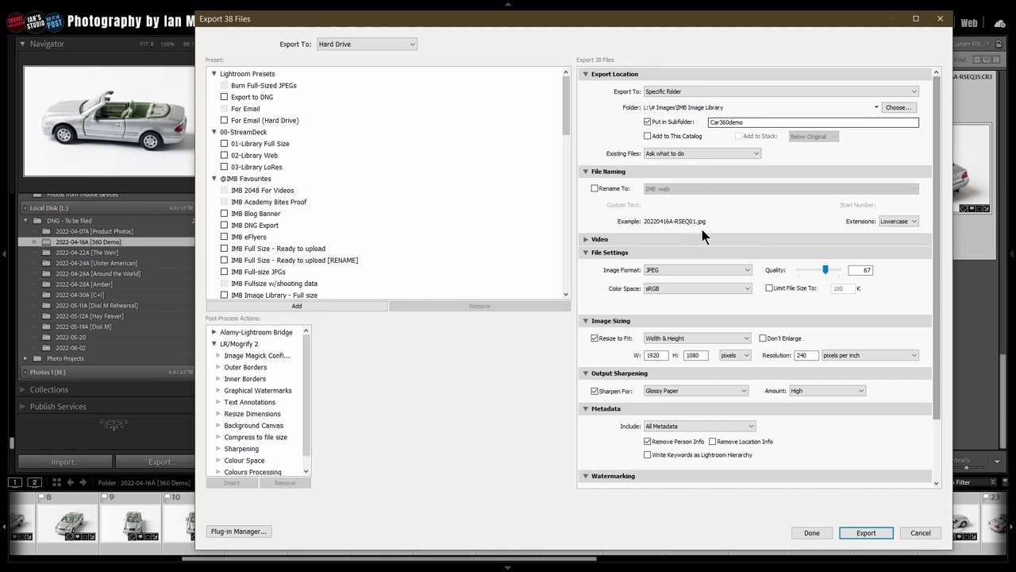
# Set Image Sizing to resize to fit Long Edge at 1000 pixels
pyautogui.moveTo(936, 224); pyautogui.dragTo(940, 282)
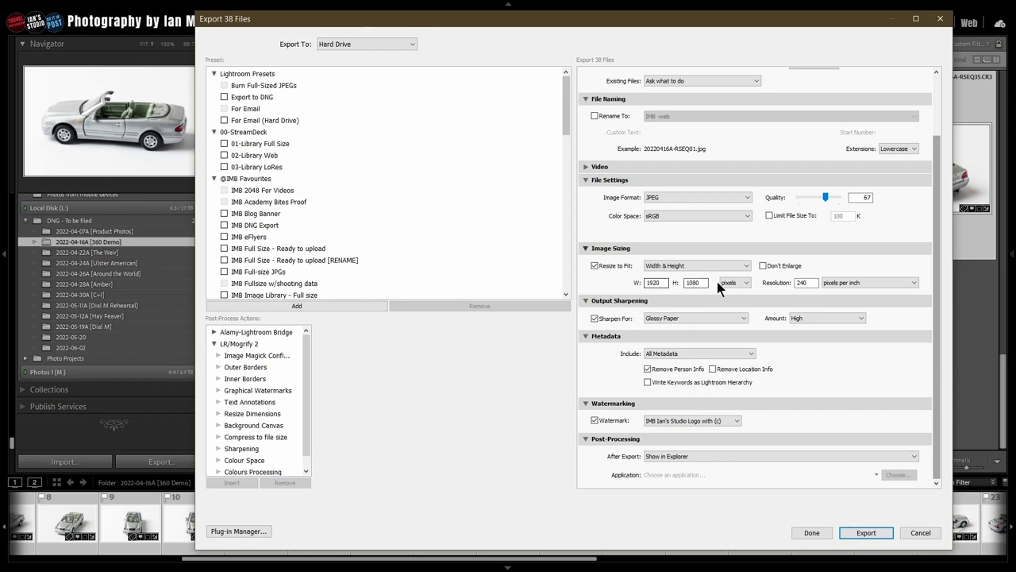
pyautogui.click(693, 265)
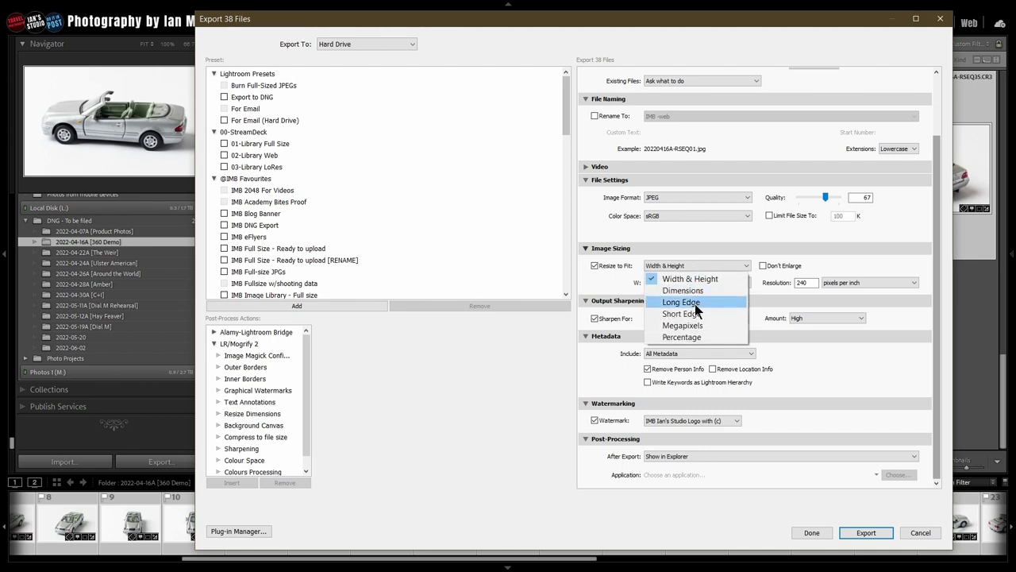
pyautogui.click(688, 302)
pyautogui.doubleClick(702, 280)
pyautogui.write('1000')
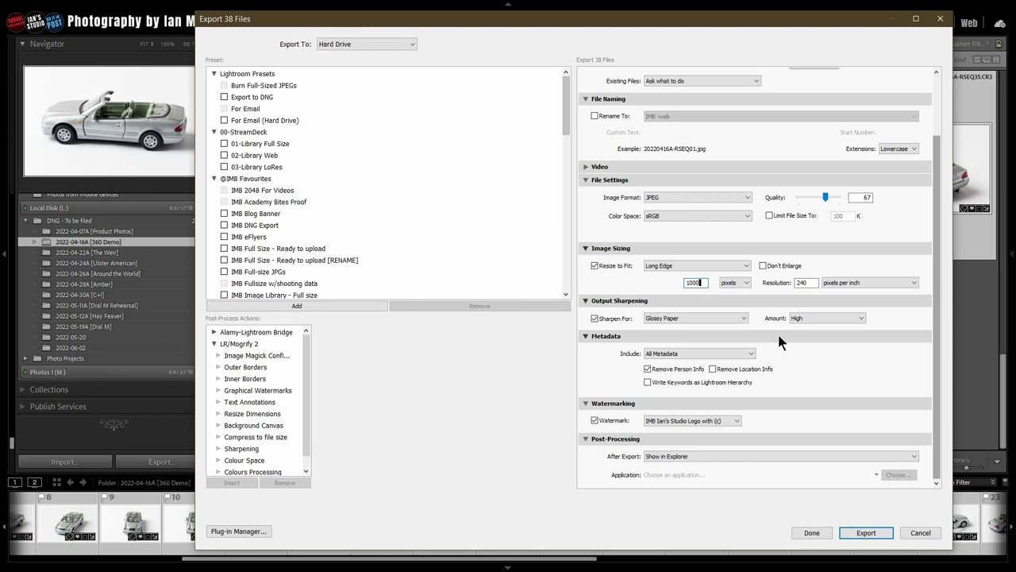
# Set Metadata to Copyright Only and uncheck Watermark
pyautogui.click(686, 356)
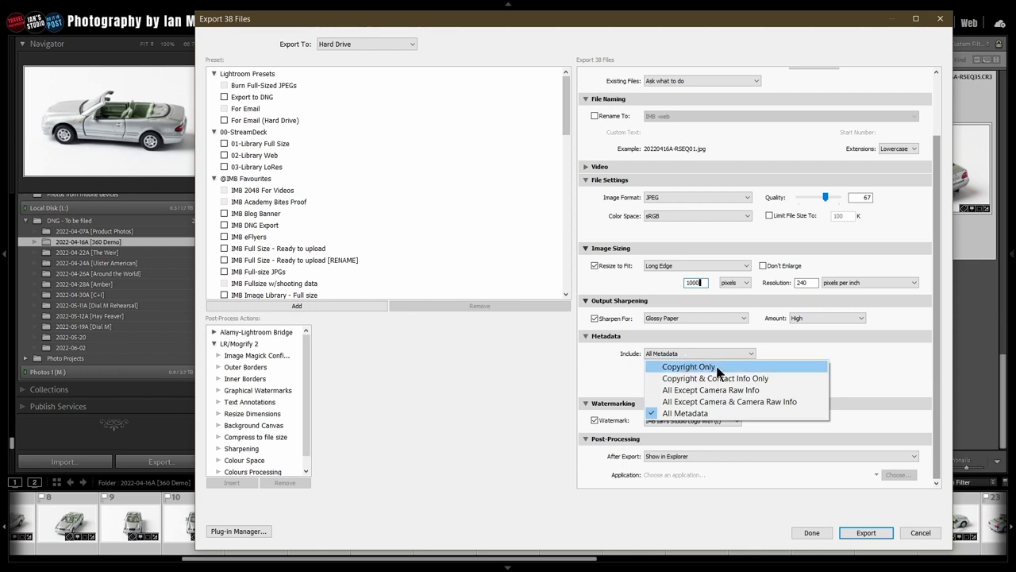
pyautogui.click(718, 367)
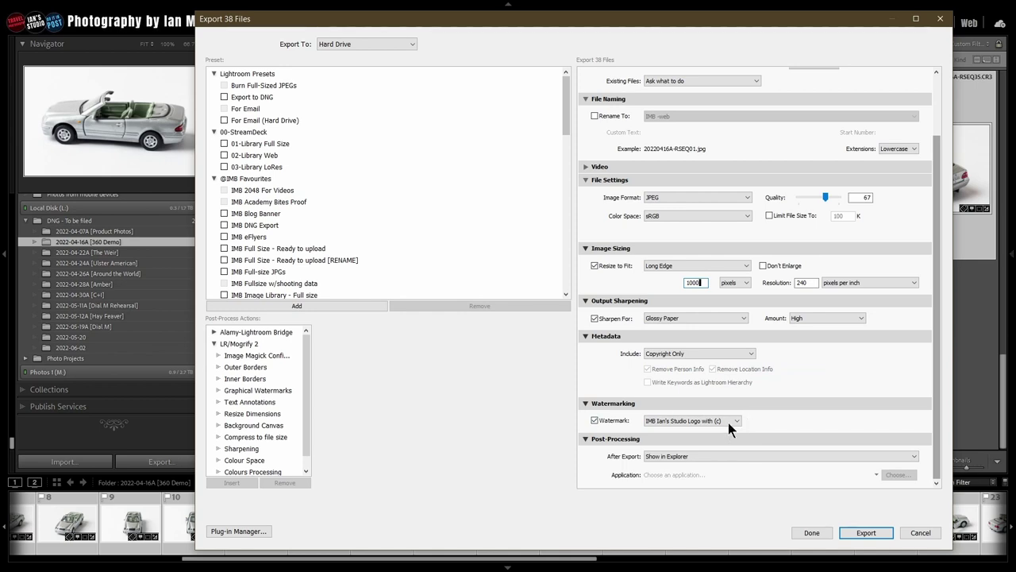
pyautogui.click(594, 420)
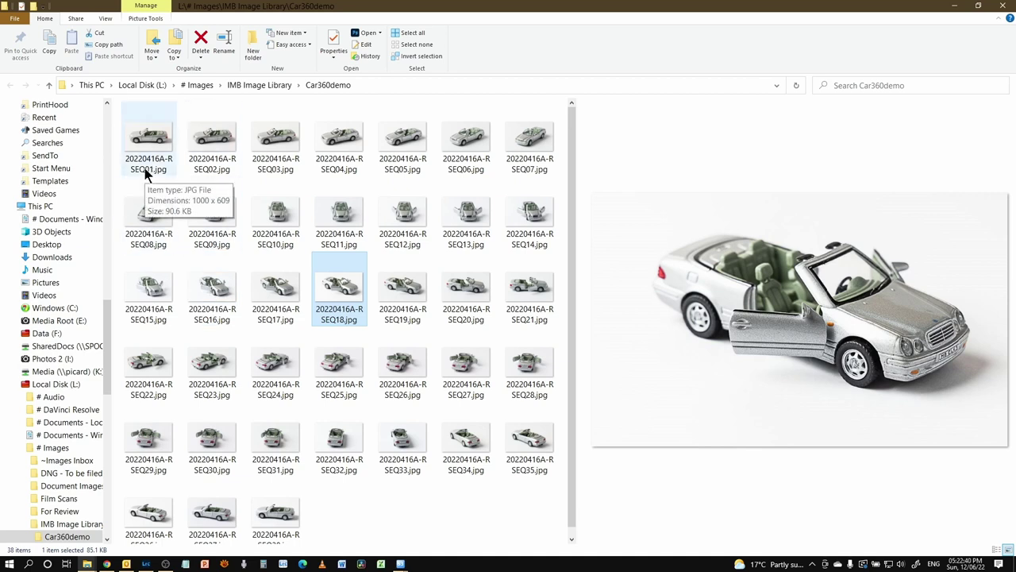
# Preview each Car360demo JPG from SEQ01 through SEQ38 in File Explorer, then return to Chrome
pyautogui.click(152, 138)
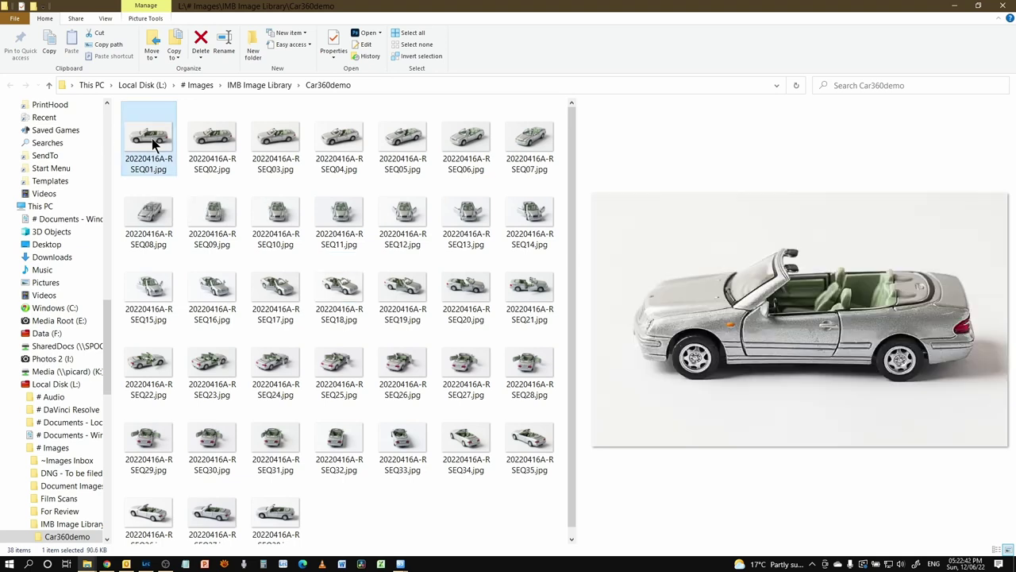
pyautogui.click(105, 18)
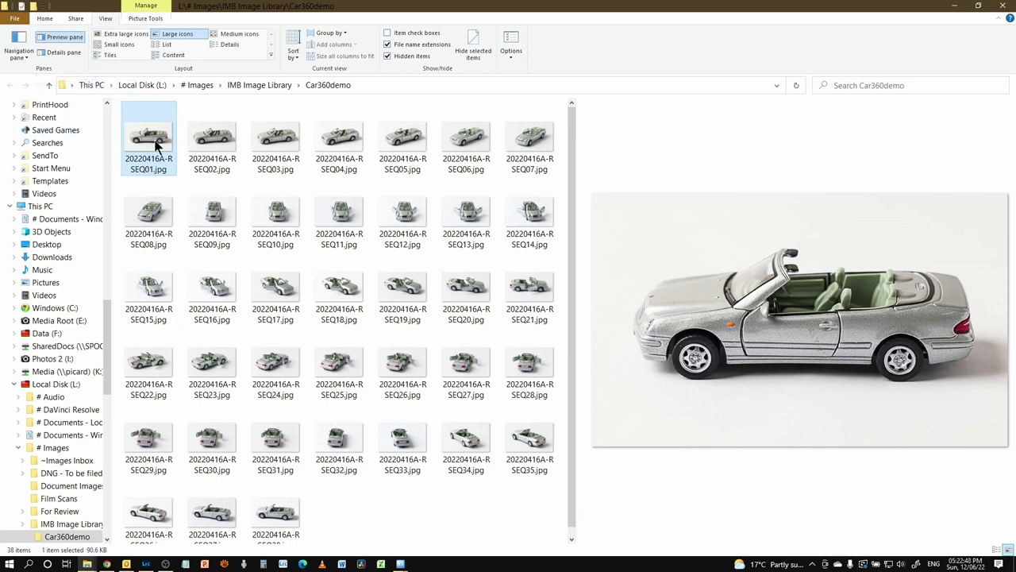
pyautogui.press('Right')
pyautogui.press('Right')
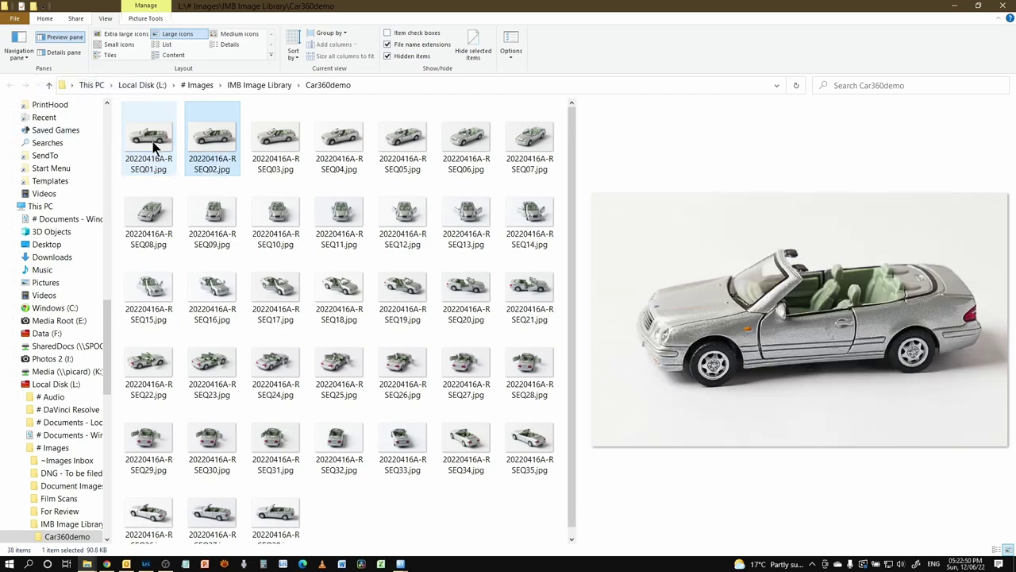
pyautogui.press('Right')
pyautogui.press('Right')
pyautogui.press('Right')
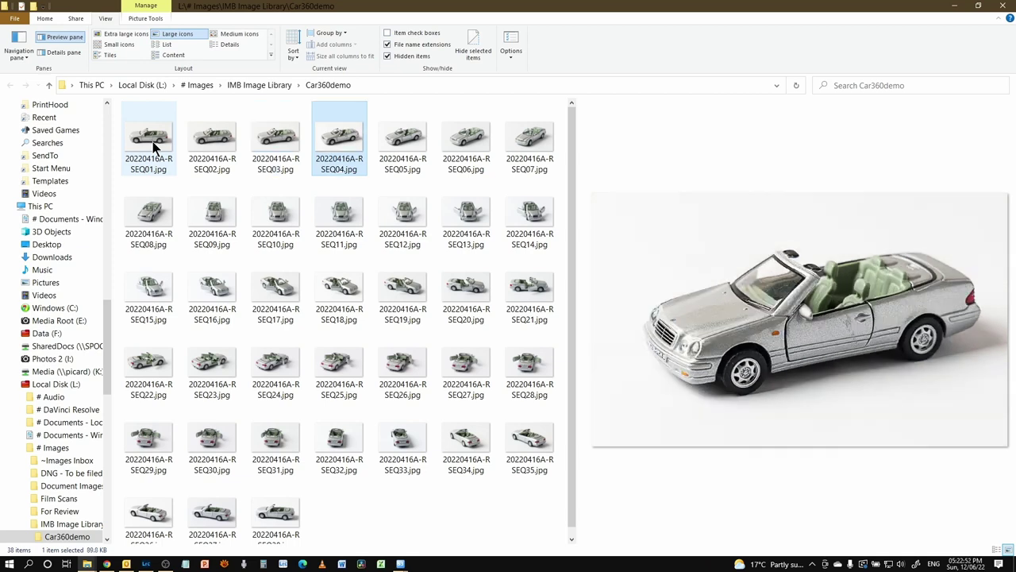
pyautogui.press('Right')
pyautogui.press('Right')
pyautogui.press('Right')
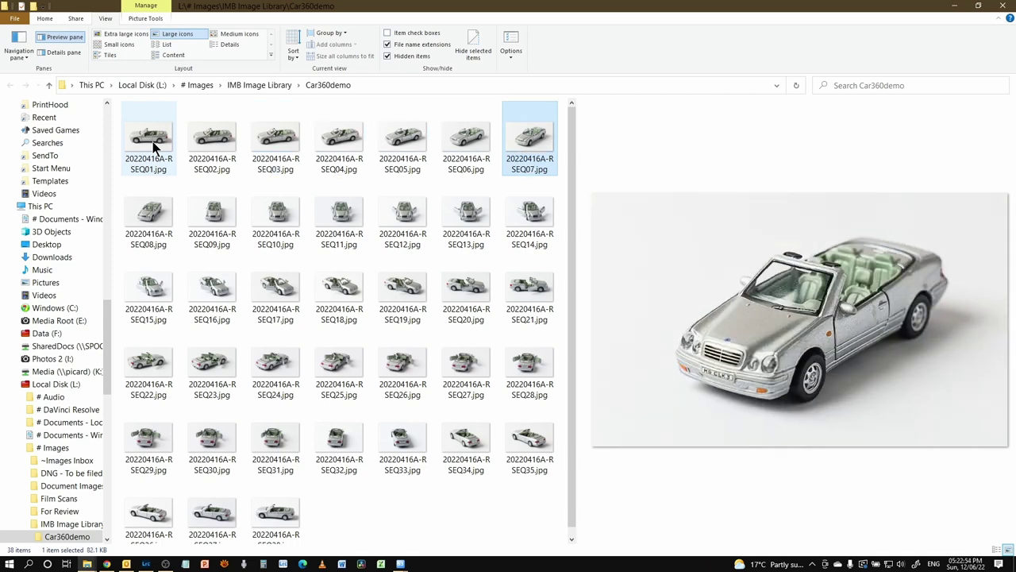
pyautogui.press('Right')
pyautogui.press('Right')
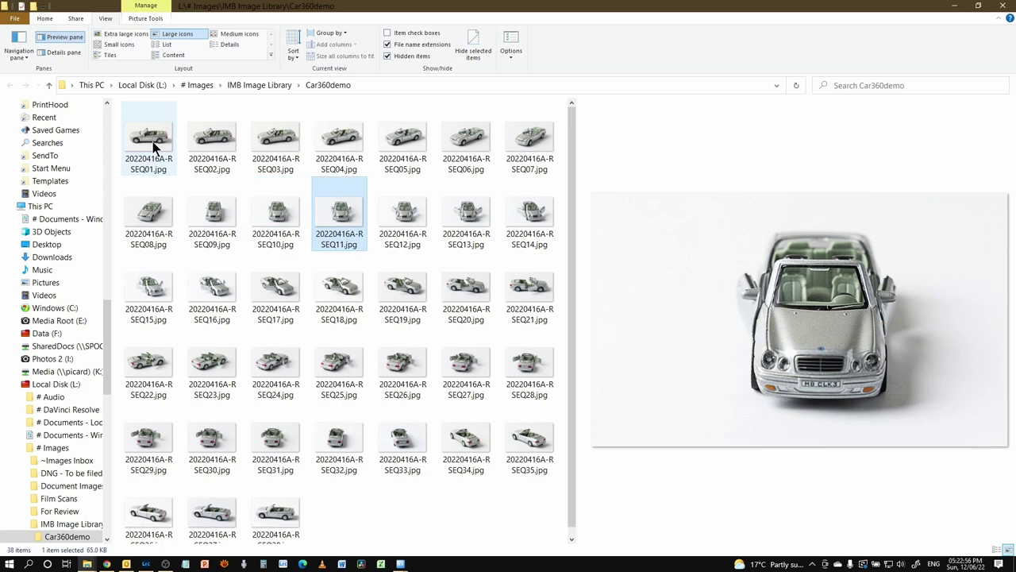
pyautogui.press('Right')
pyautogui.press('Right')
pyautogui.press('Right')
pyautogui.press('Right')
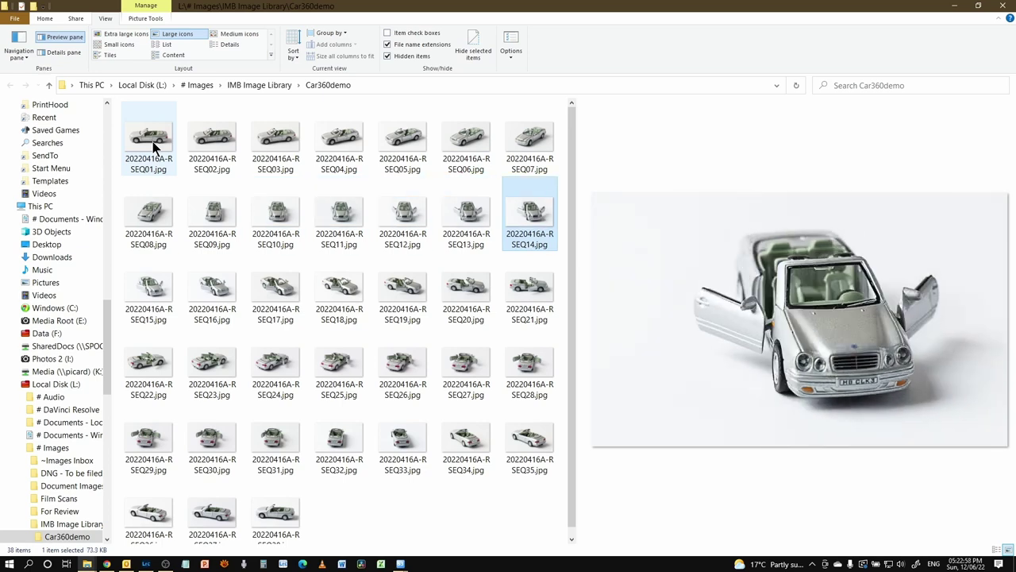
pyautogui.press('Right')
pyautogui.press('Right')
pyautogui.press('Right')
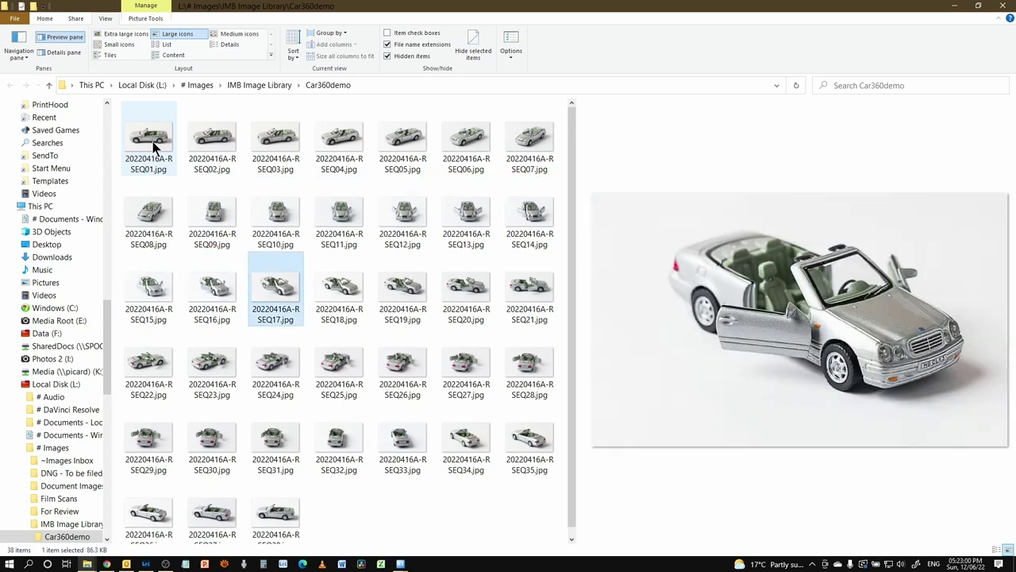
pyautogui.press('Right')
pyautogui.press('Right')
pyautogui.press('Right')
pyautogui.press('Right')
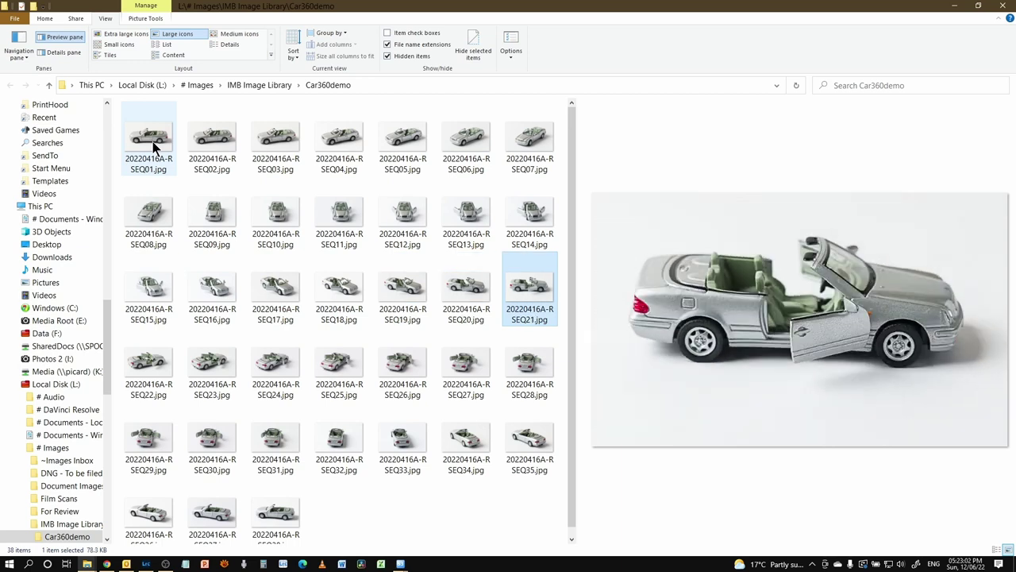
pyautogui.press('Right')
pyautogui.press('Right')
pyautogui.press('Right')
pyautogui.press('Right')
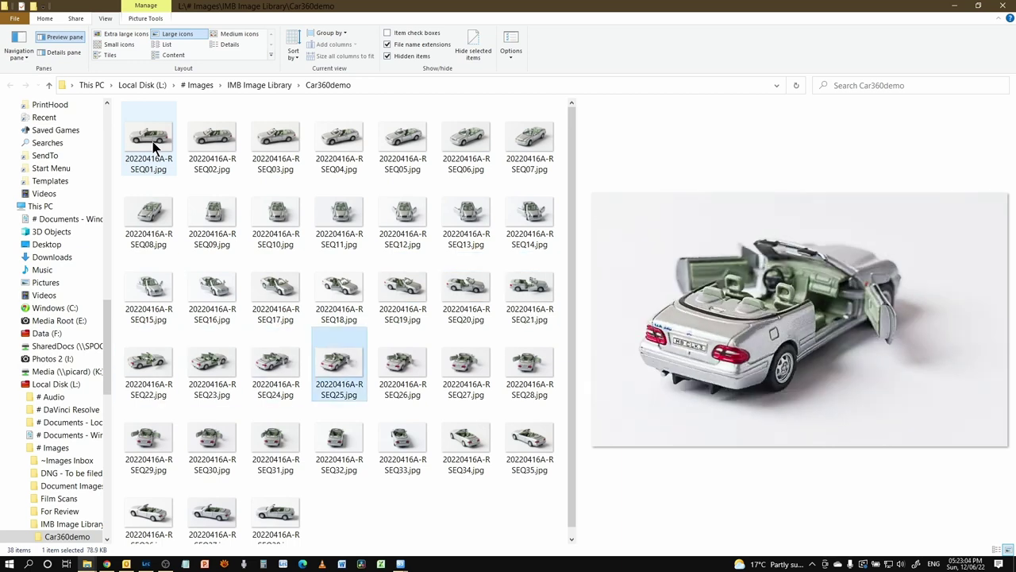
pyautogui.press('Right')
pyautogui.press('Right')
pyautogui.press('Right')
pyautogui.press('Right')
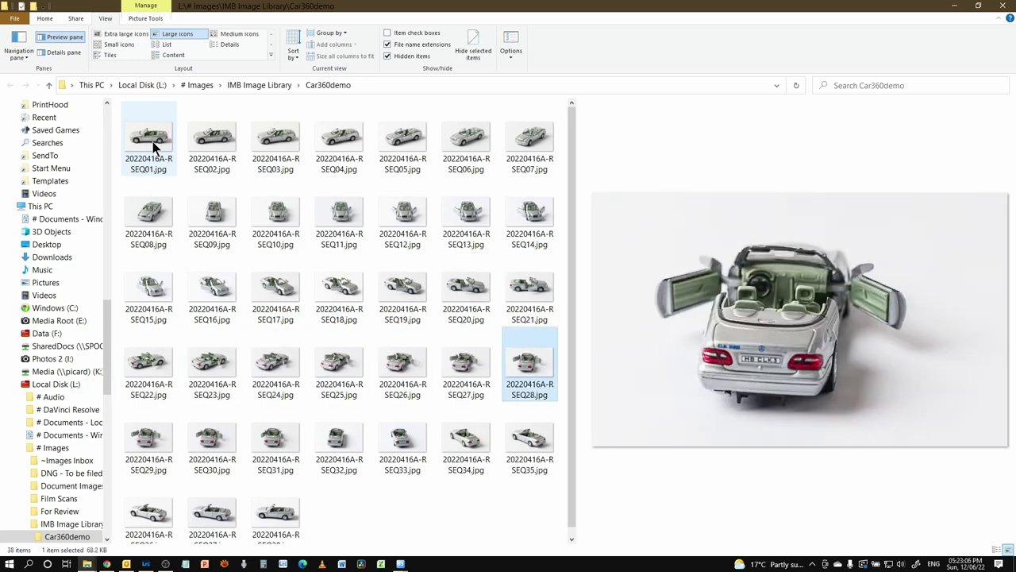
pyautogui.press('Right')
pyautogui.press('Right')
pyautogui.press('Right')
pyautogui.press('Right')
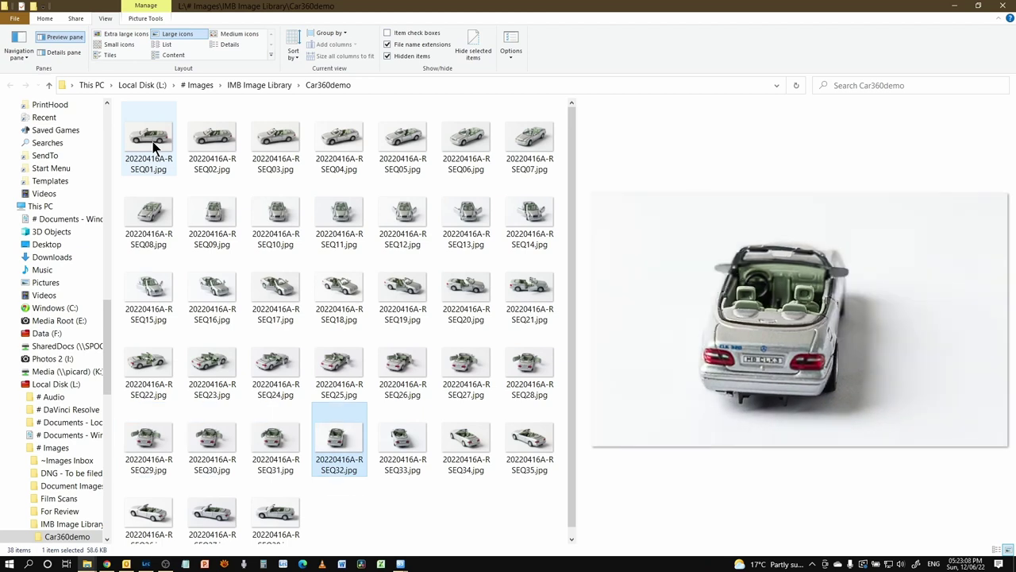
pyautogui.press('Right')
pyautogui.press('Right')
pyautogui.press('Right')
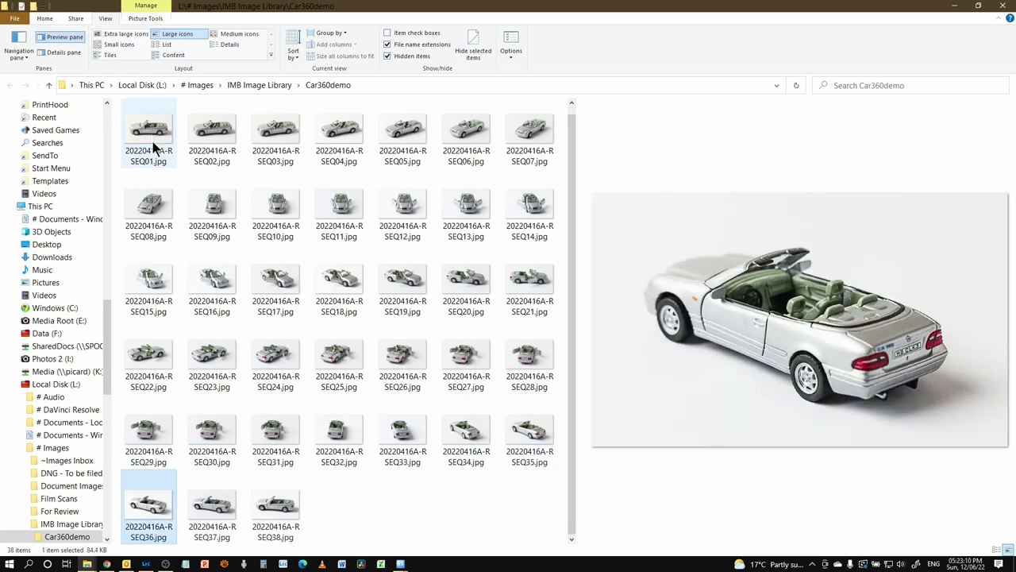
pyautogui.press('Right')
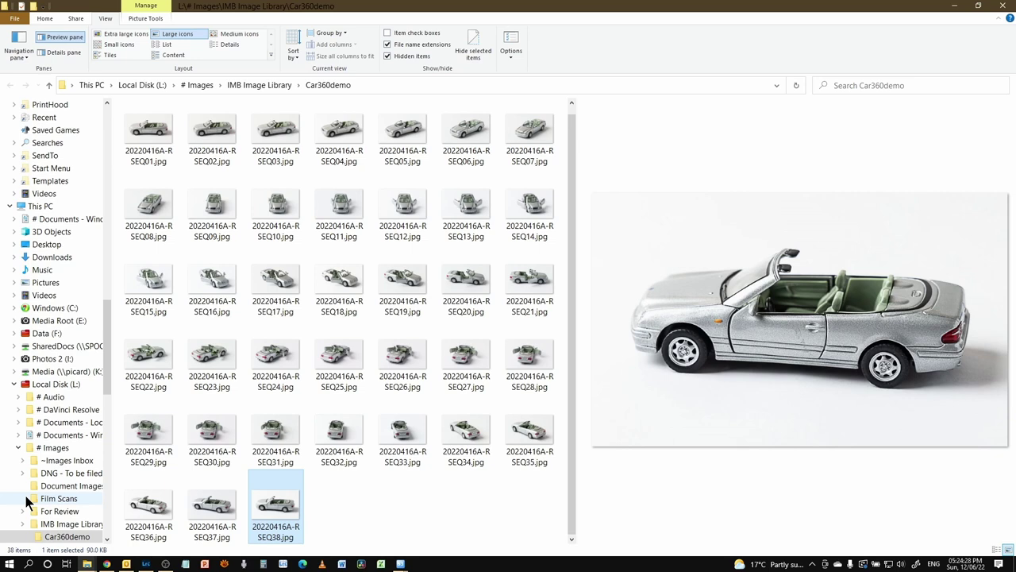
pyautogui.hotkey('alt', 'Tab')
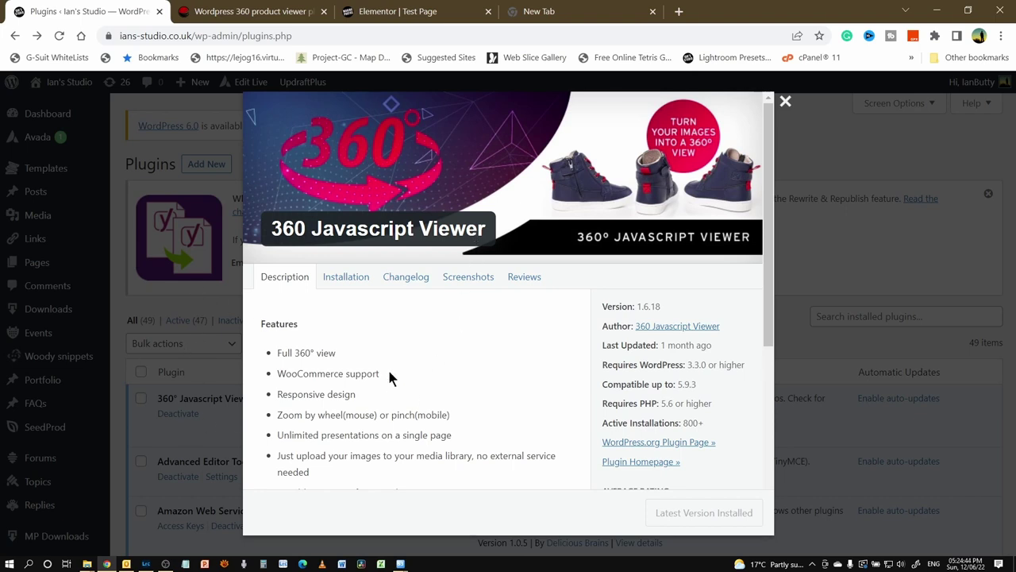
pyautogui.scroll(-4, 436, 347)
pyautogui.scroll(5, 435, 348)
pyautogui.scroll(-5, 534, 355)
pyautogui.scroll(5, 592, 205)
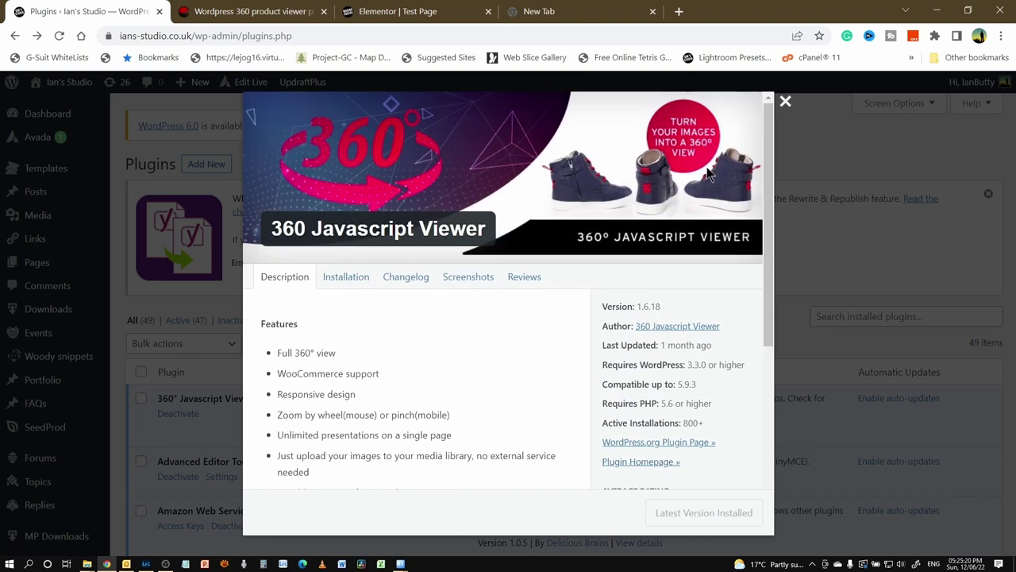
# Dismiss the plugin details and go to 360 Javascript Viewer in the admin sidebar
pyautogui.click(786, 105)
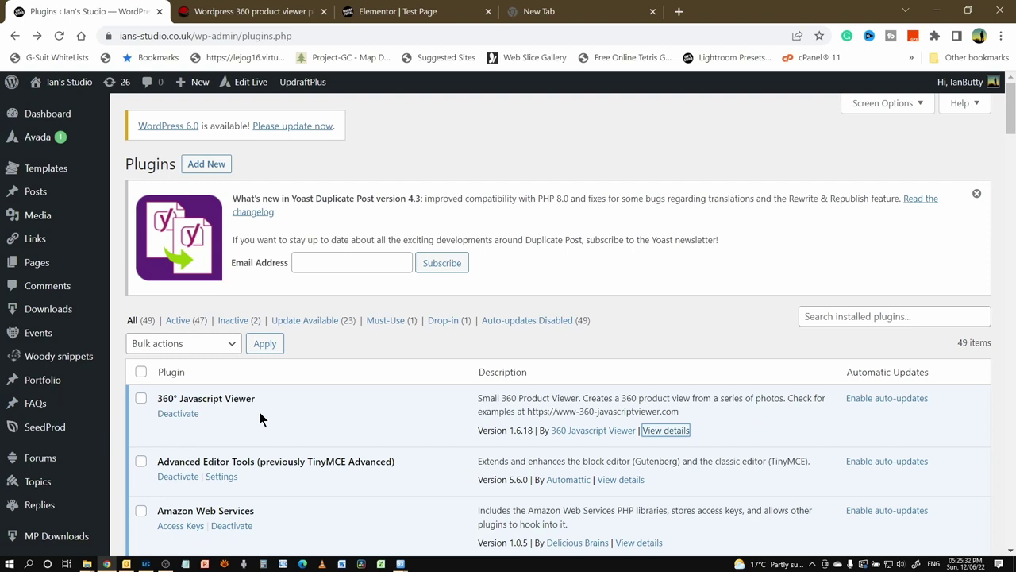
pyautogui.scroll(-5, 64, 358)
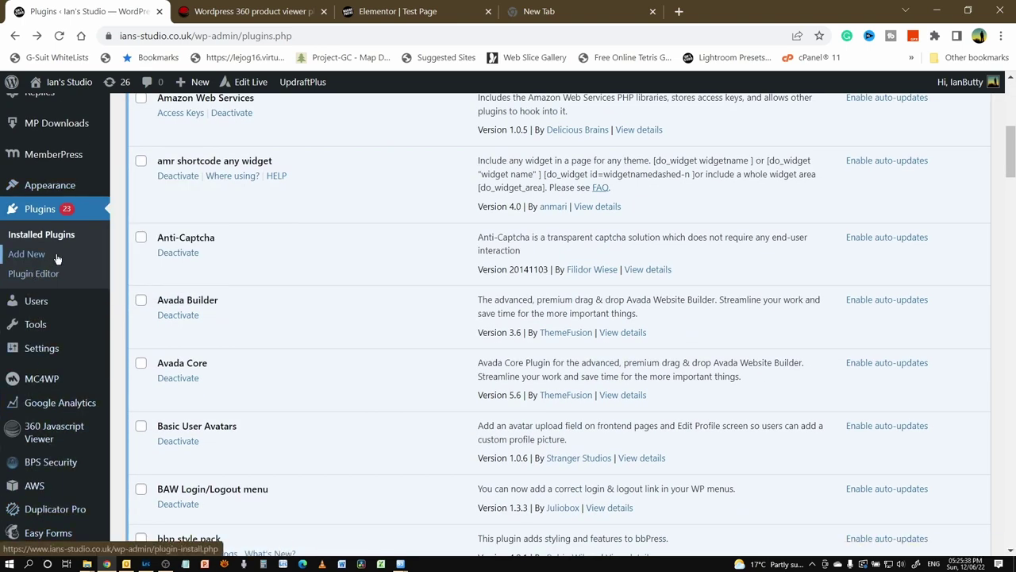
pyautogui.moveTo(55, 437)
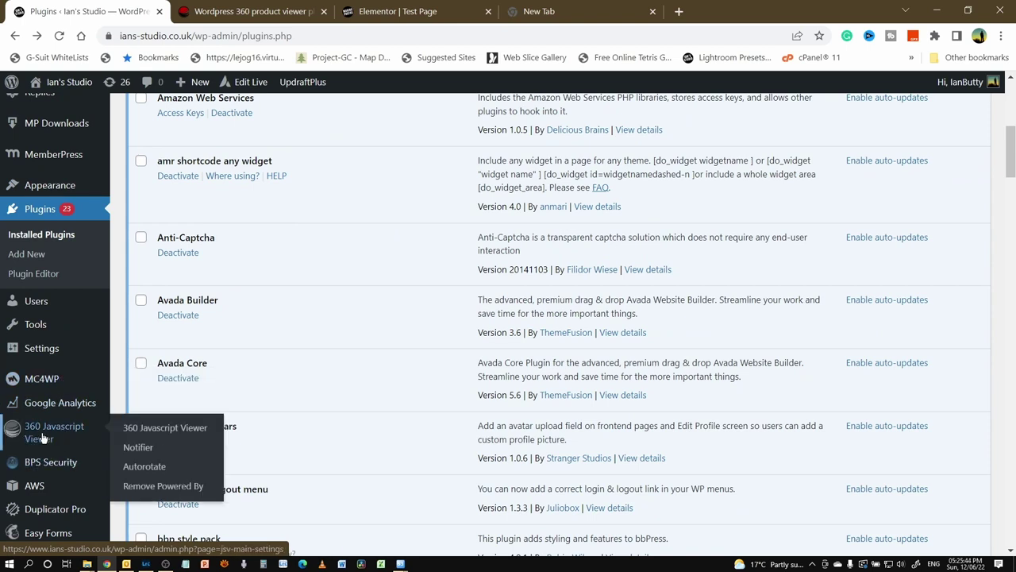
pyautogui.click(43, 437)
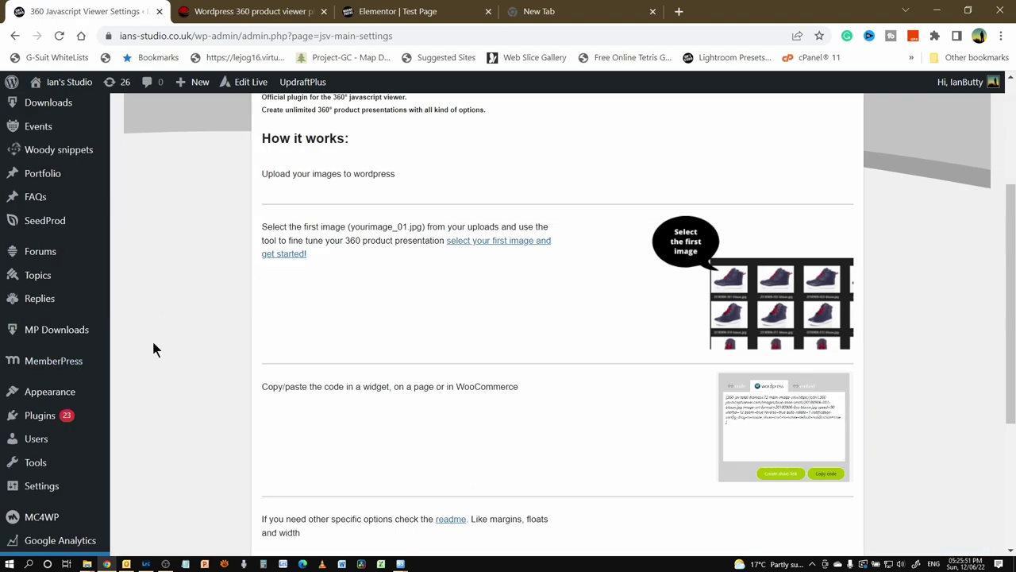
# Open the first-image picker and select DocOc-001 in the Media Library
pyautogui.click(491, 242)
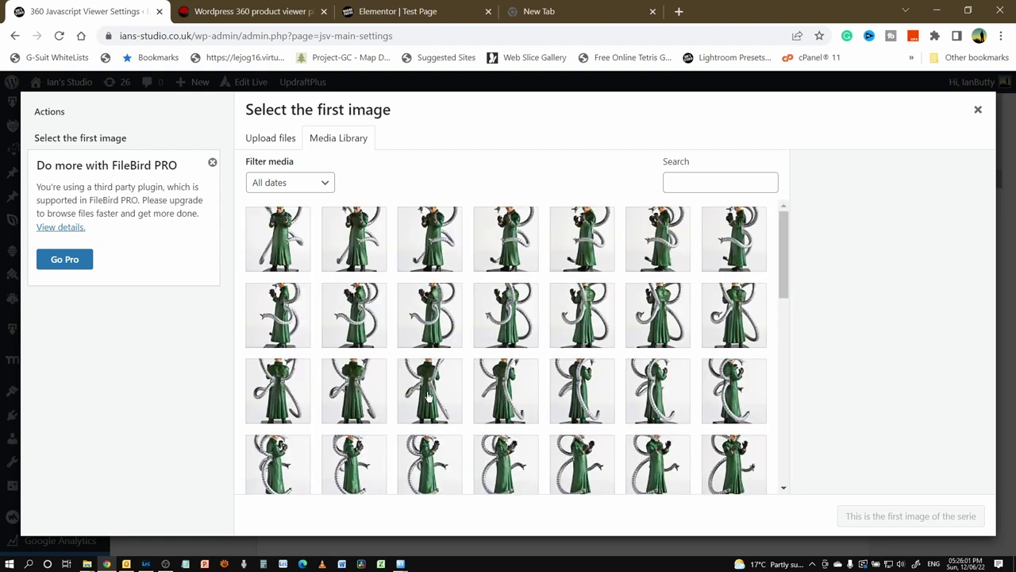
pyautogui.scroll(-3, 359, 373)
pyautogui.scroll(1, 357, 337)
pyautogui.scroll(2, 357, 337)
pyautogui.scroll(-3, 438, 349)
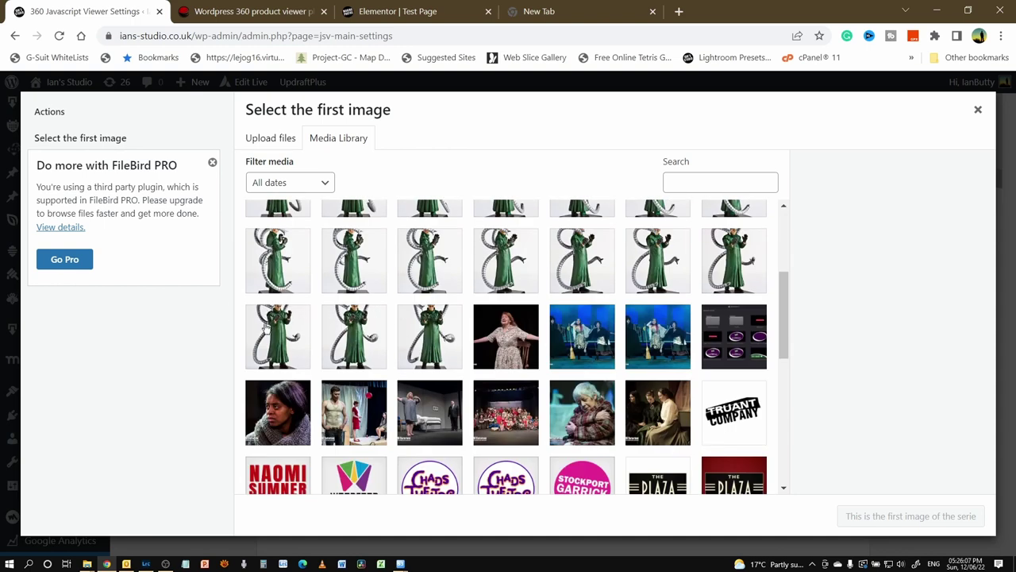
pyautogui.click(430, 337)
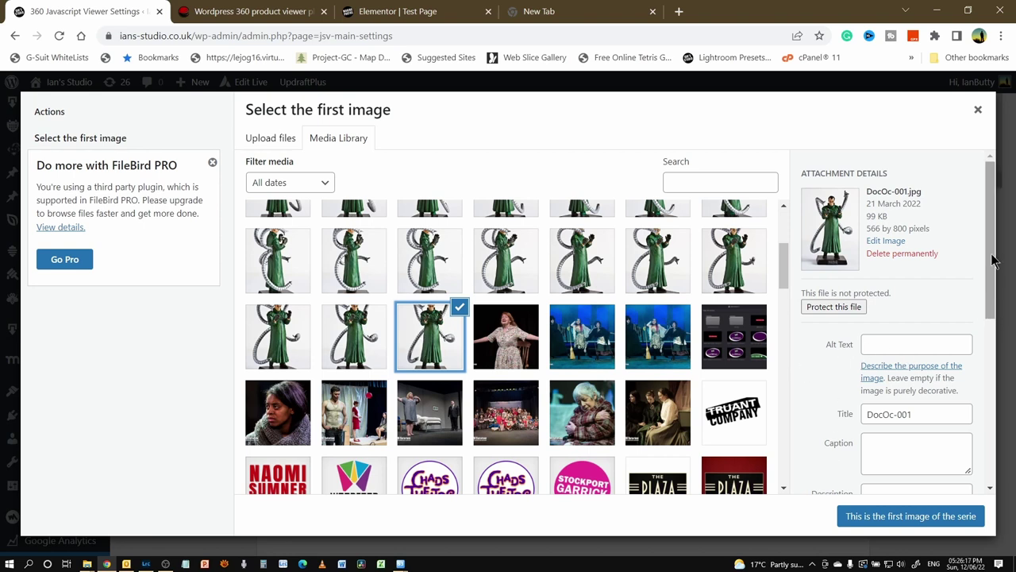
# Read through DocOc-001's full File URL in Attachment Details
pyautogui.moveTo(988, 275); pyautogui.dragTo(990, 347)
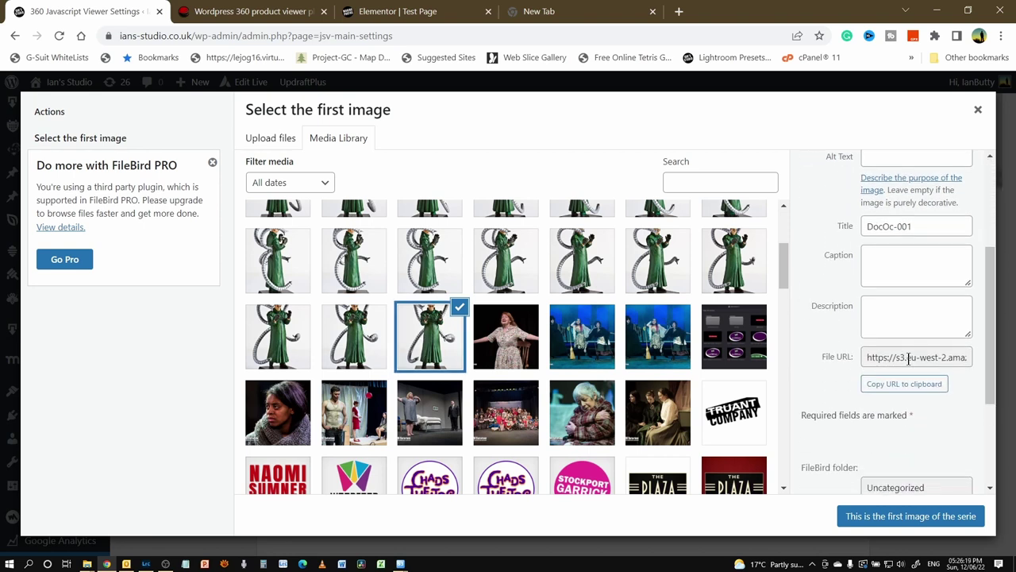
pyautogui.moveTo(913, 357); pyautogui.dragTo(975, 357)
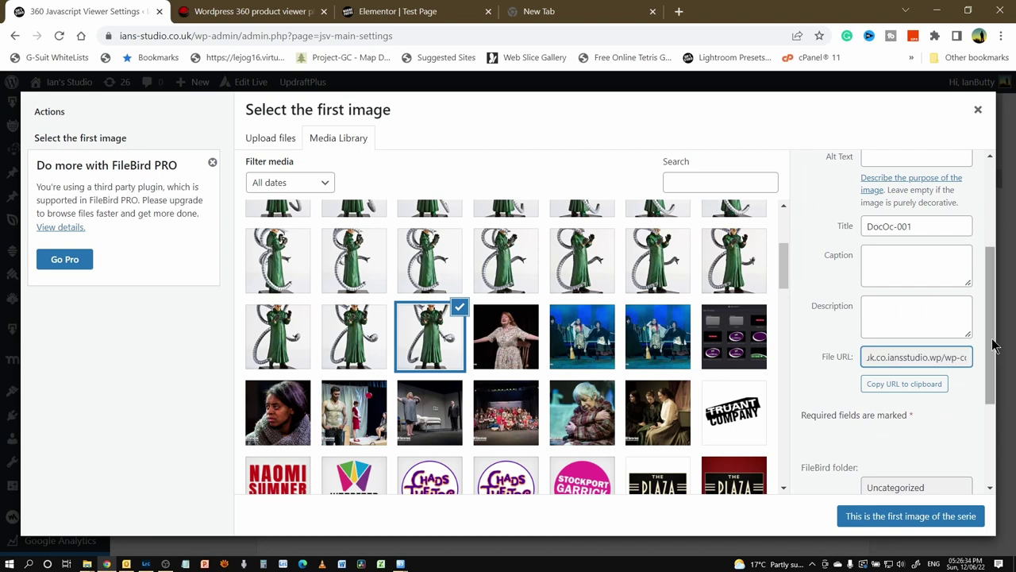
pyautogui.moveTo(903, 357)
pyautogui.mouseDown()
pyautogui.moveTo(972, 359)
pyautogui.moveTo(896, 359)
pyautogui.mouseUp()
pyautogui.click(894, 357)
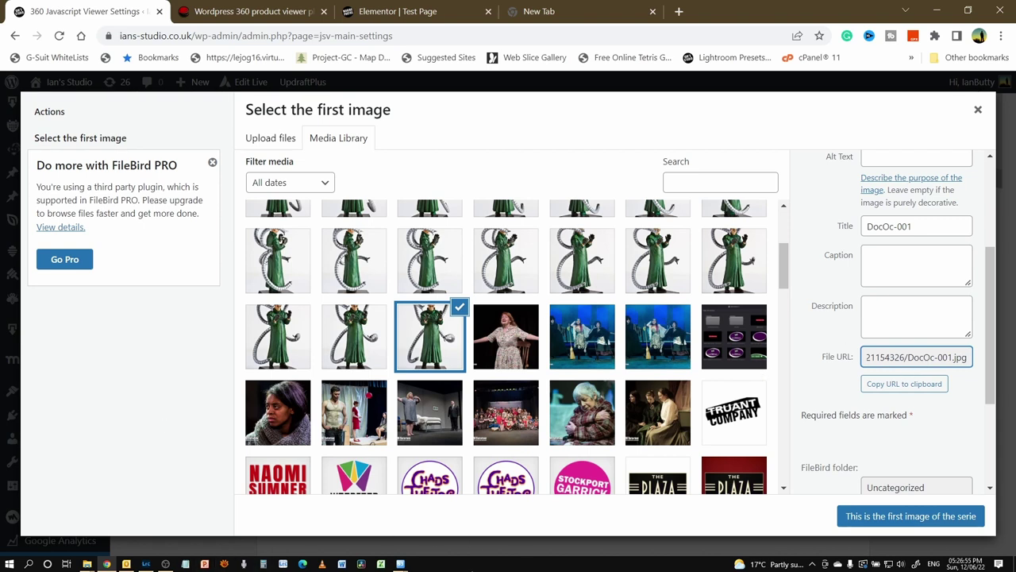
pyautogui.moveTo(403, 565)
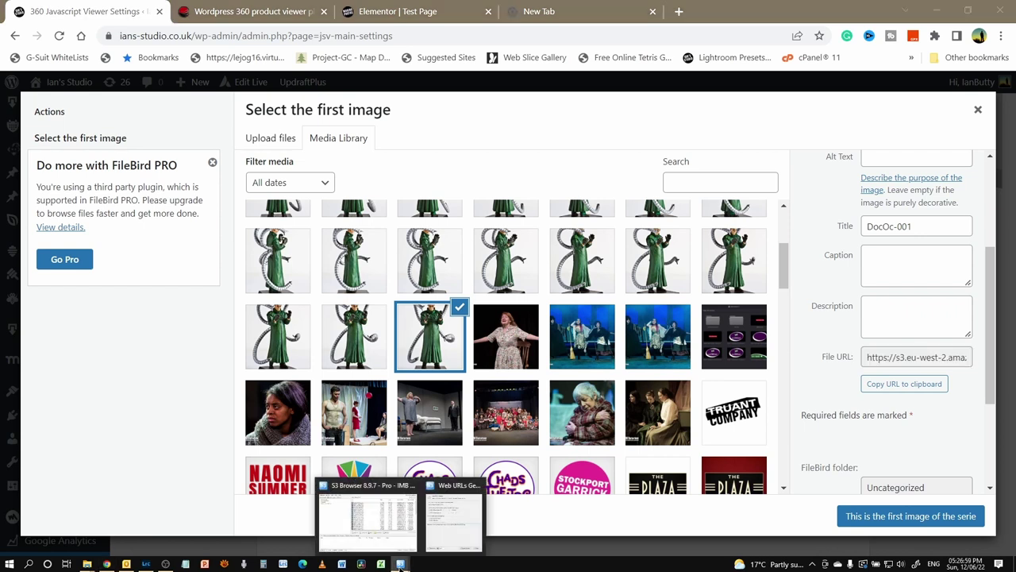
# In S3 Browser, select the full public URL of 20220416A-RSEQ01.jpg from its Permissions tab
pyautogui.click(379, 524)
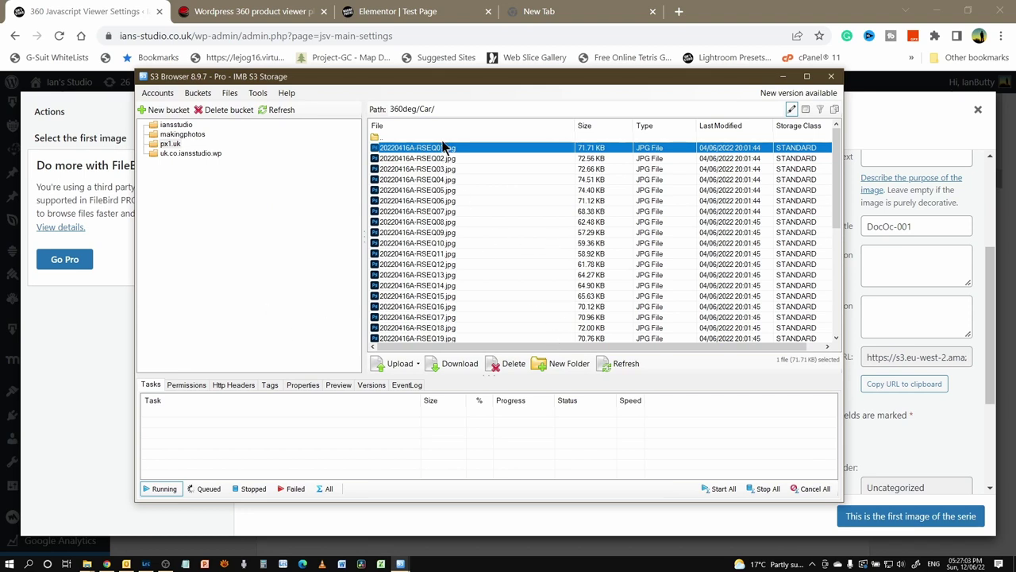
pyautogui.scroll(-3, 493, 242)
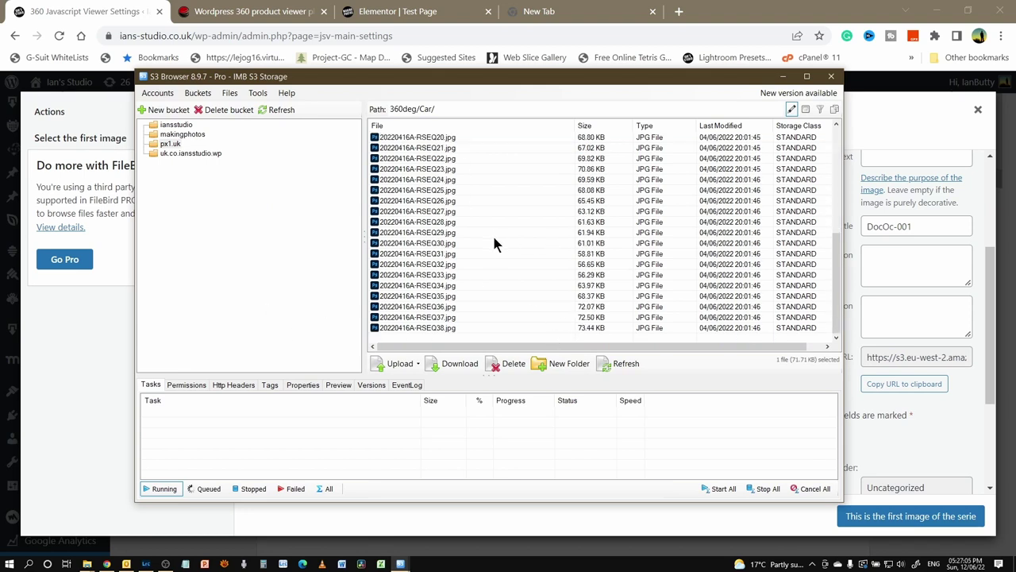
pyautogui.scroll(3, 493, 242)
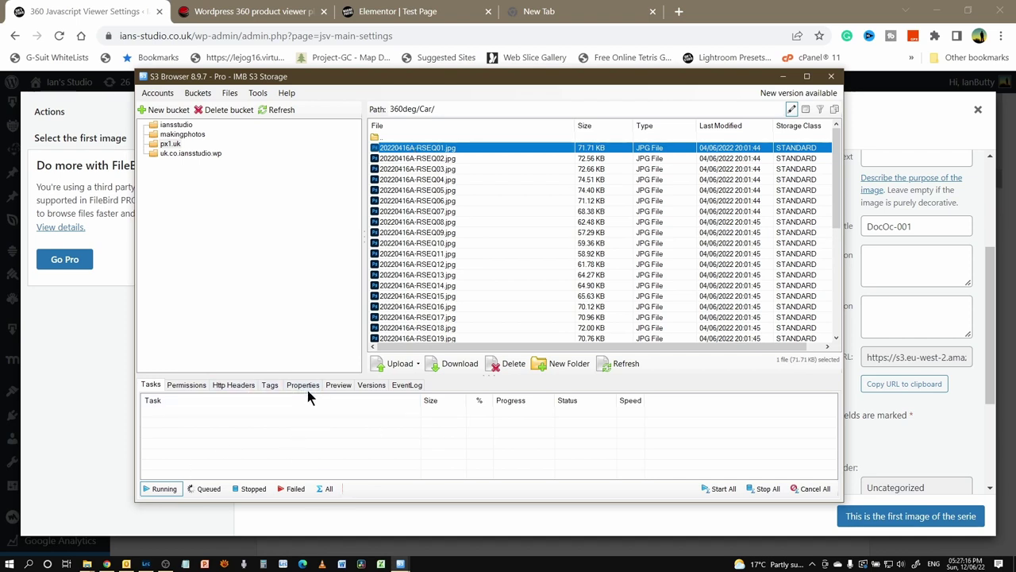
pyautogui.click(191, 385)
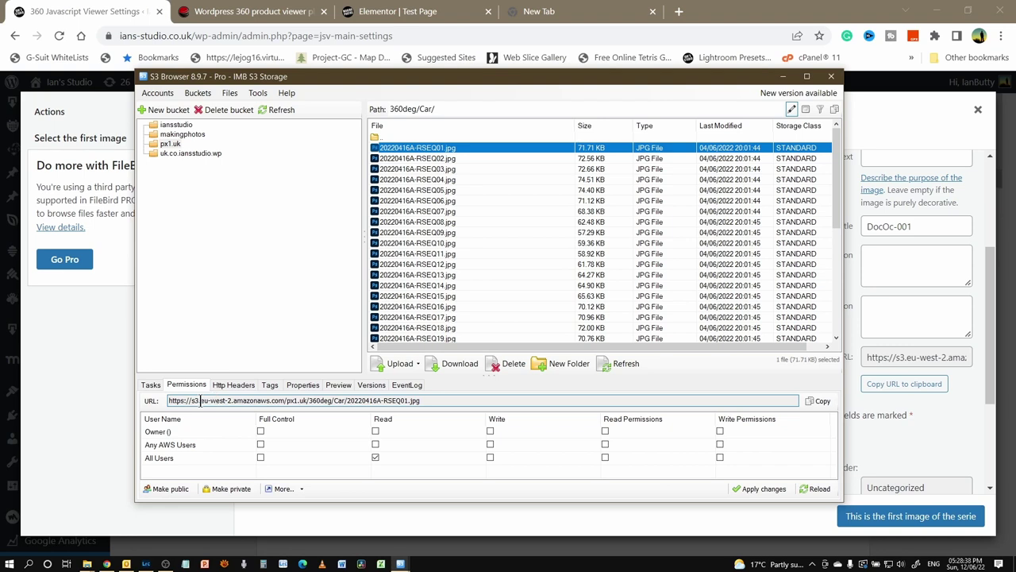
pyautogui.click(421, 401)
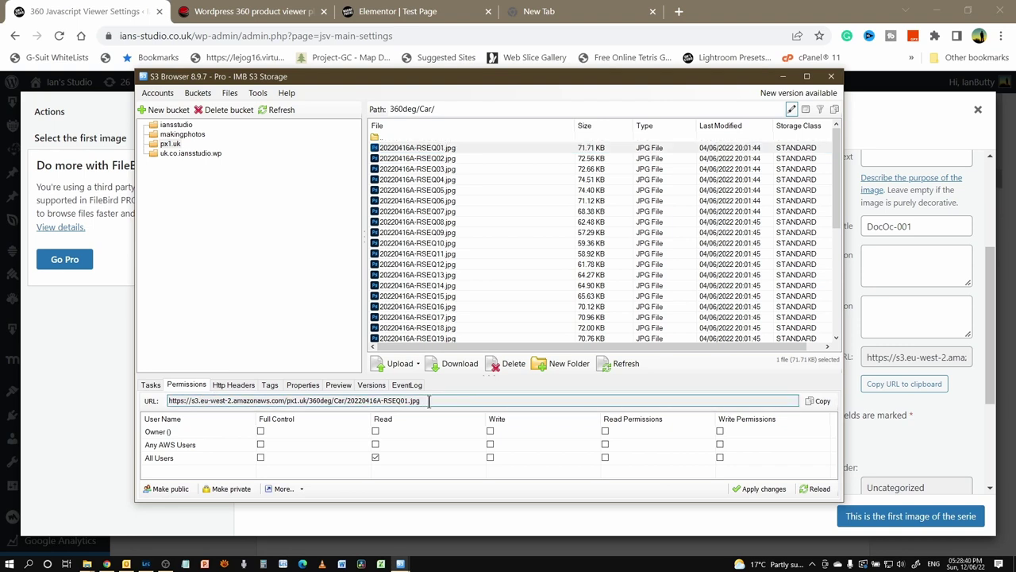
pyautogui.moveTo(428, 400); pyautogui.dragTo(100, 412)
pyautogui.hotkey('ctrl', 'c')
pyautogui.click(95, 413)
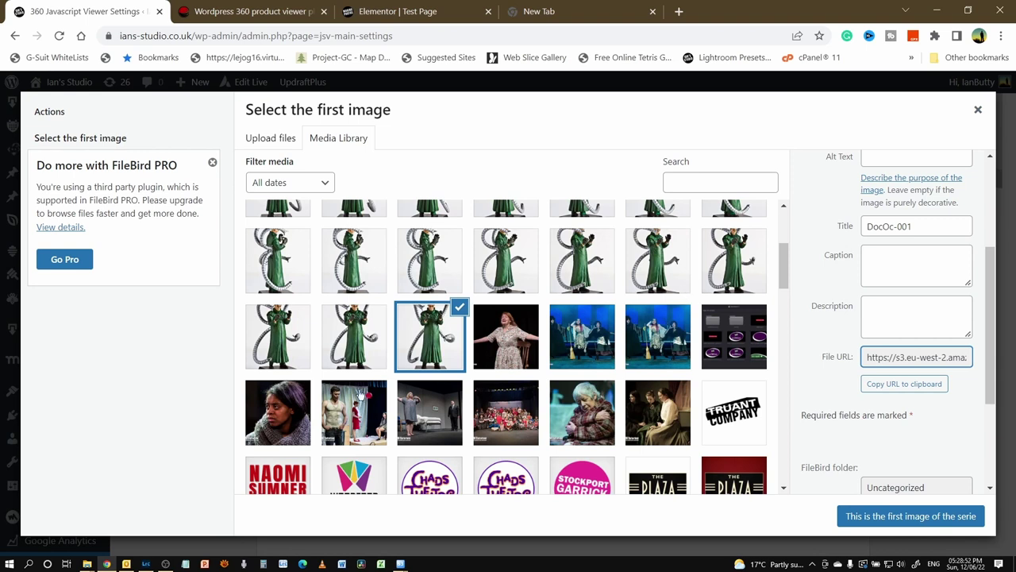
# Toggle the DocOc-001 thumbnail off and on, then close the Select the first image dialog
pyautogui.click(439, 343)
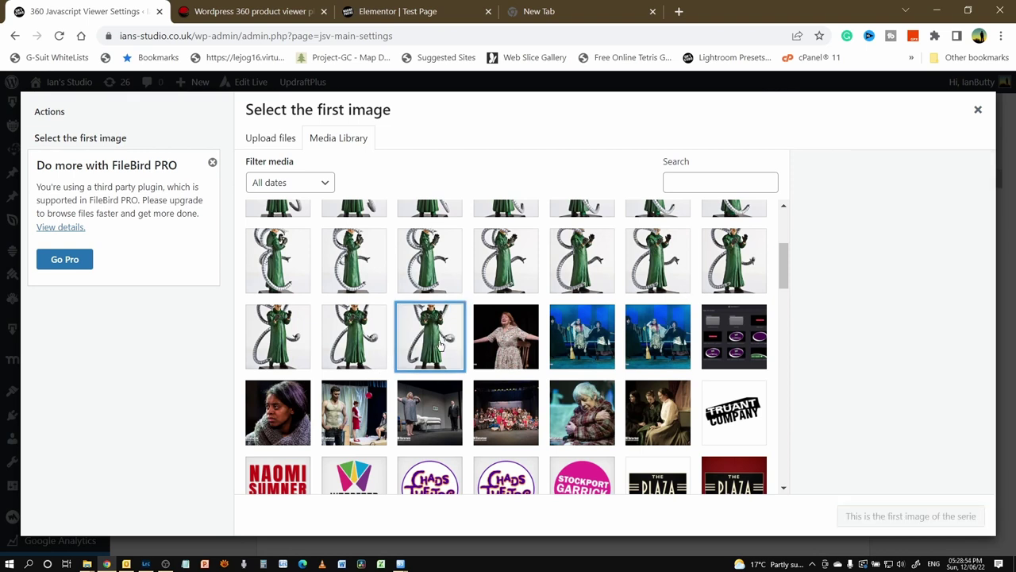
pyautogui.click(439, 343)
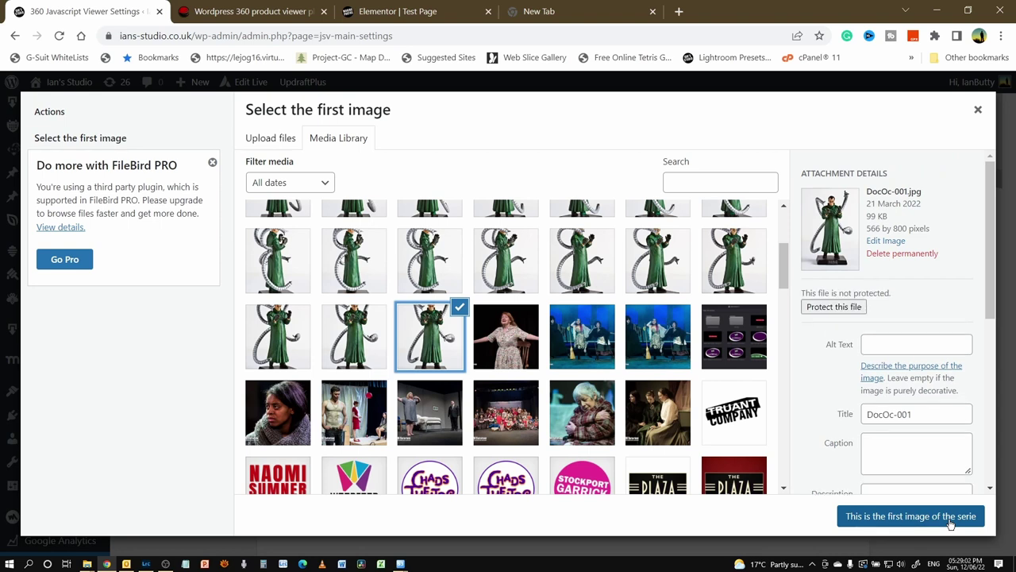
pyautogui.click(979, 112)
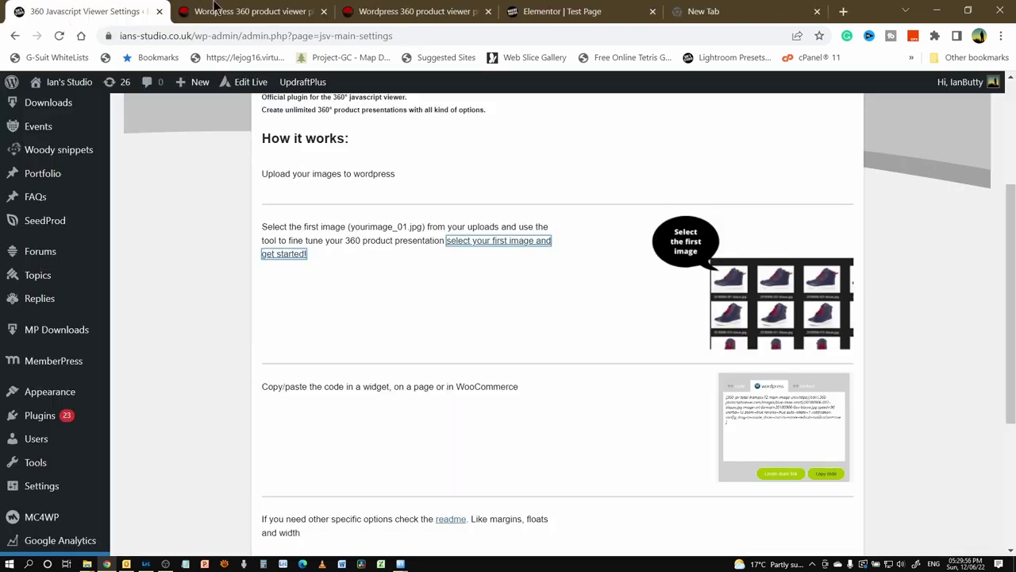
pyautogui.click(738, 10)
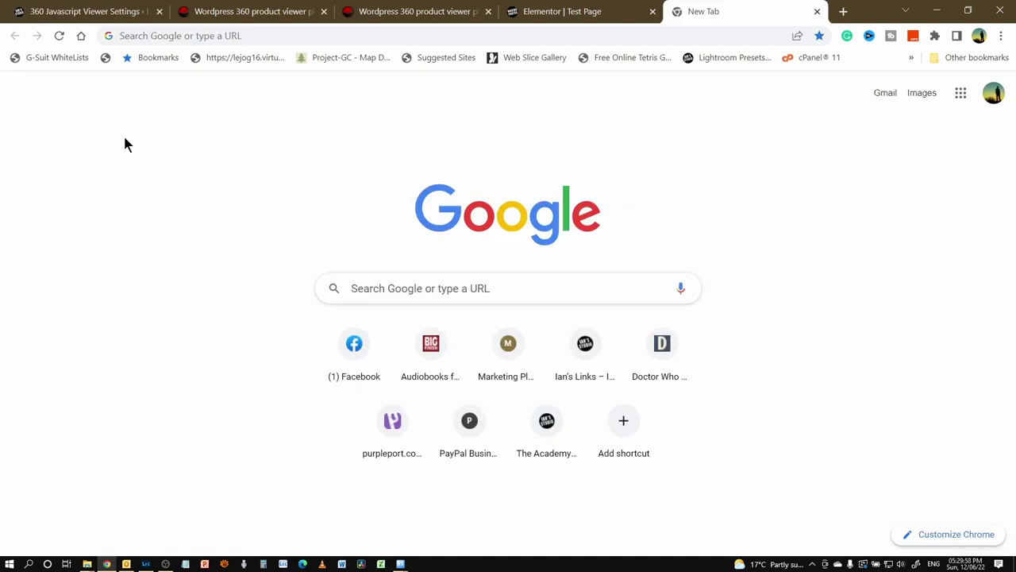
pyautogui.click(283, 32)
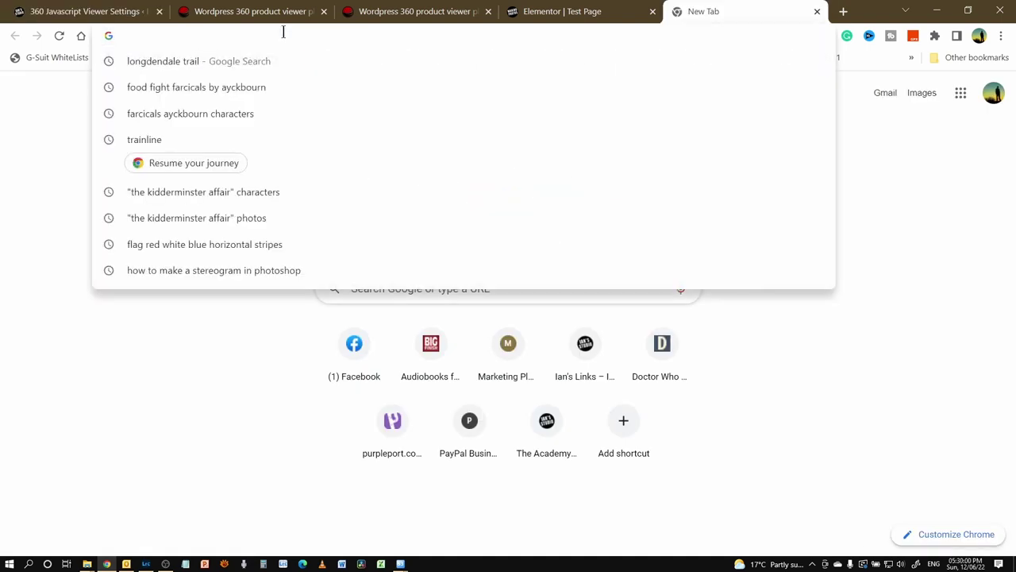
pyautogui.write('https://www.360-javascriptviewer.com/wordpress')
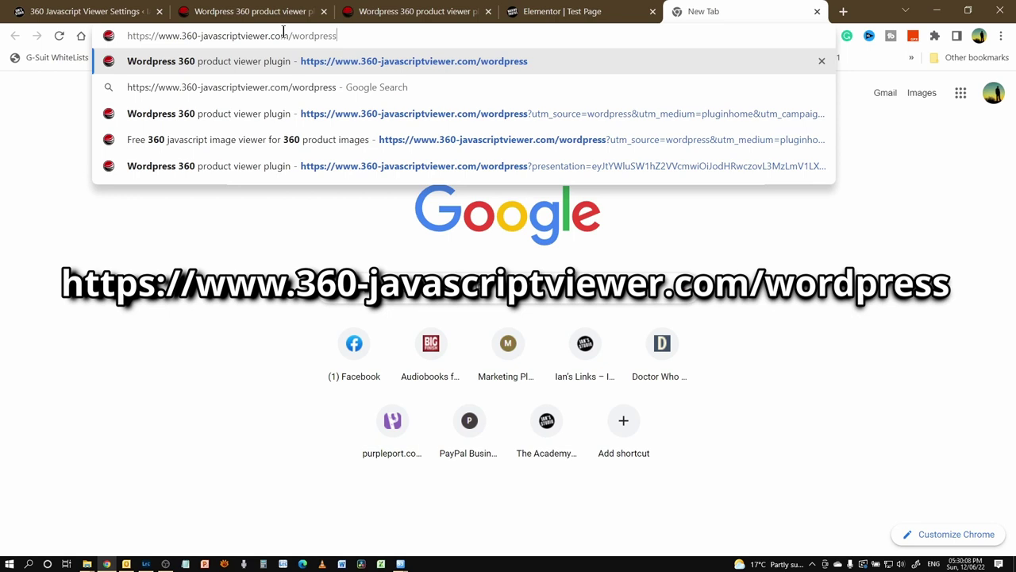
pyautogui.press('Return')
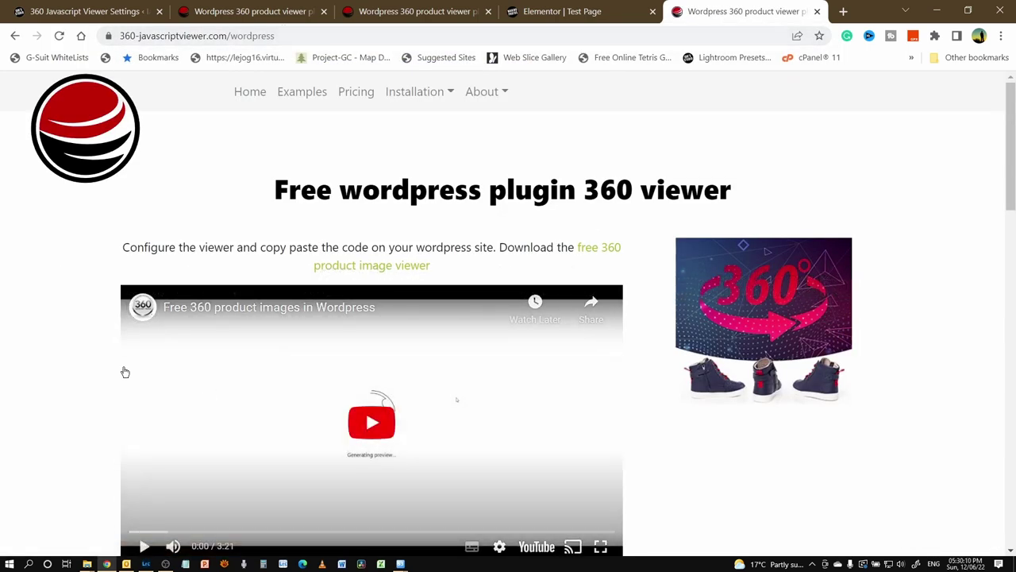
pyautogui.scroll(-3, 80, 342)
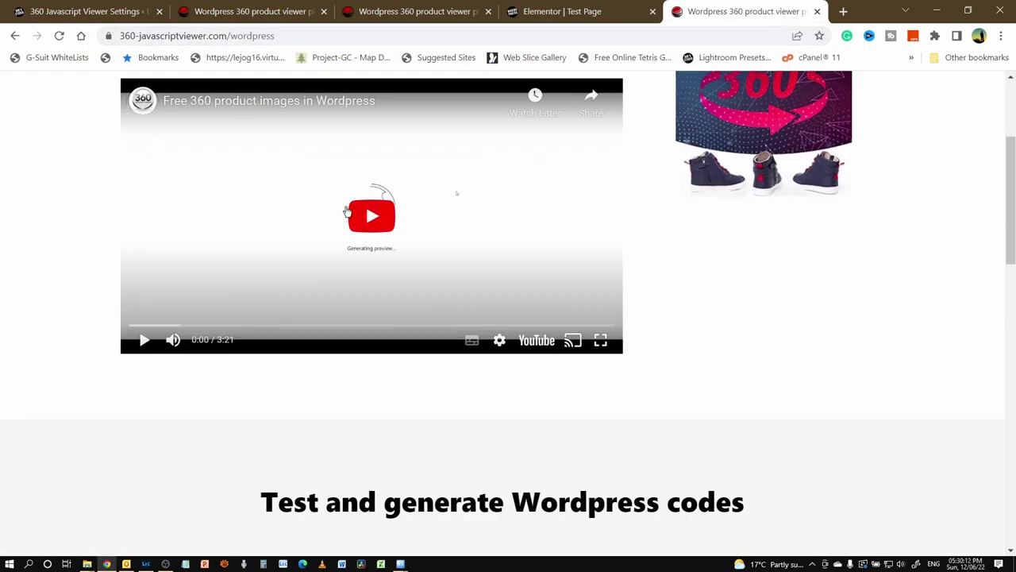
pyautogui.scroll(-5, 739, 297)
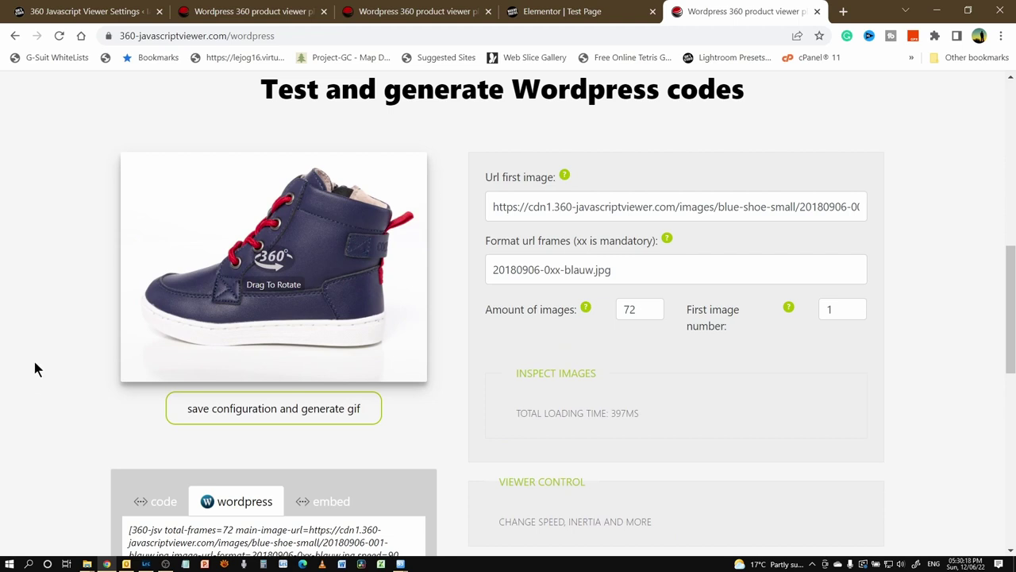
# Replace the shoe URL with the car's 20220416A-RSEQ01.jpg S3 URL and spin the preview
pyautogui.click(729, 208)
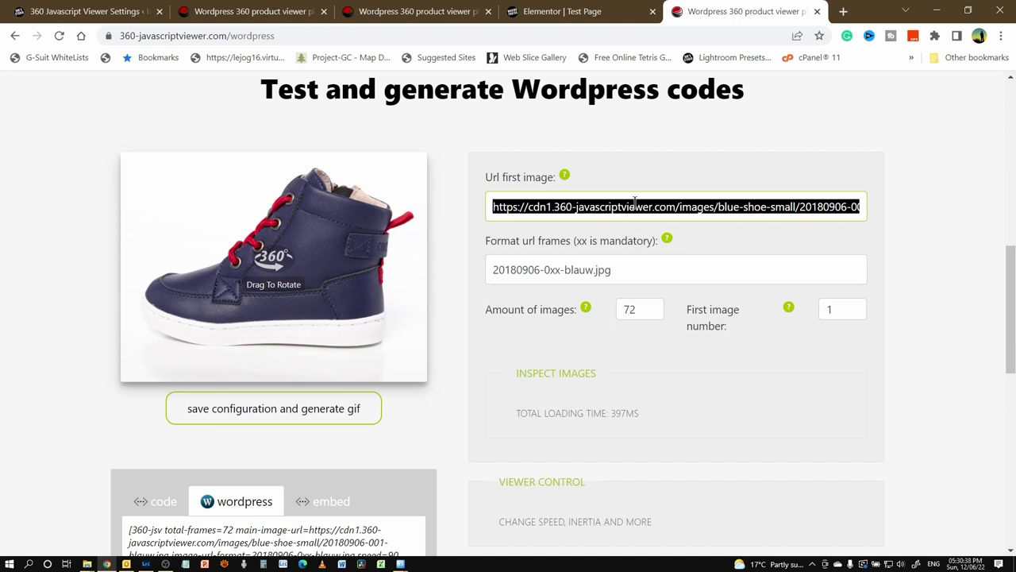
pyautogui.hotkey('ctrl', 'v')
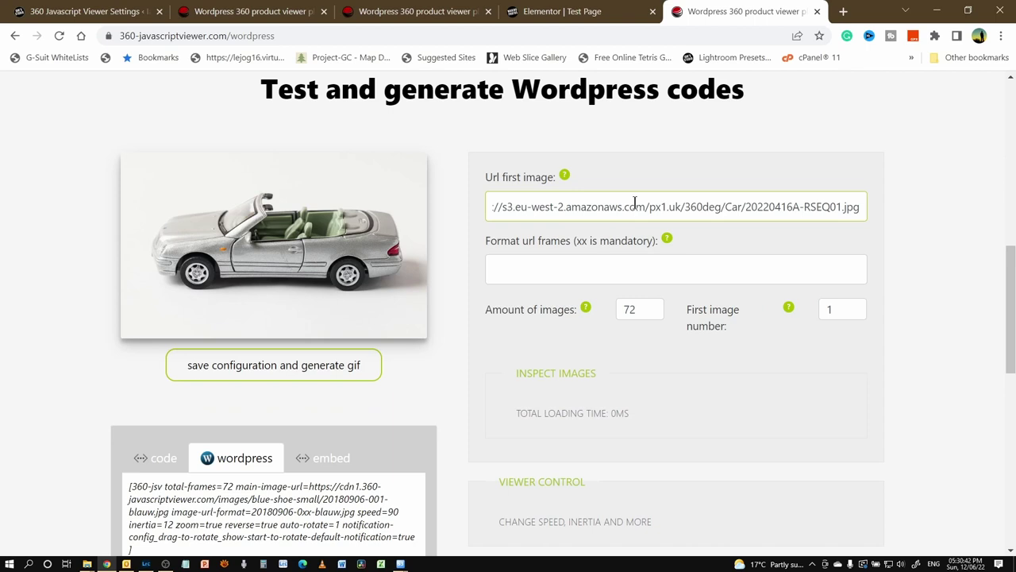
pyautogui.press('Return')
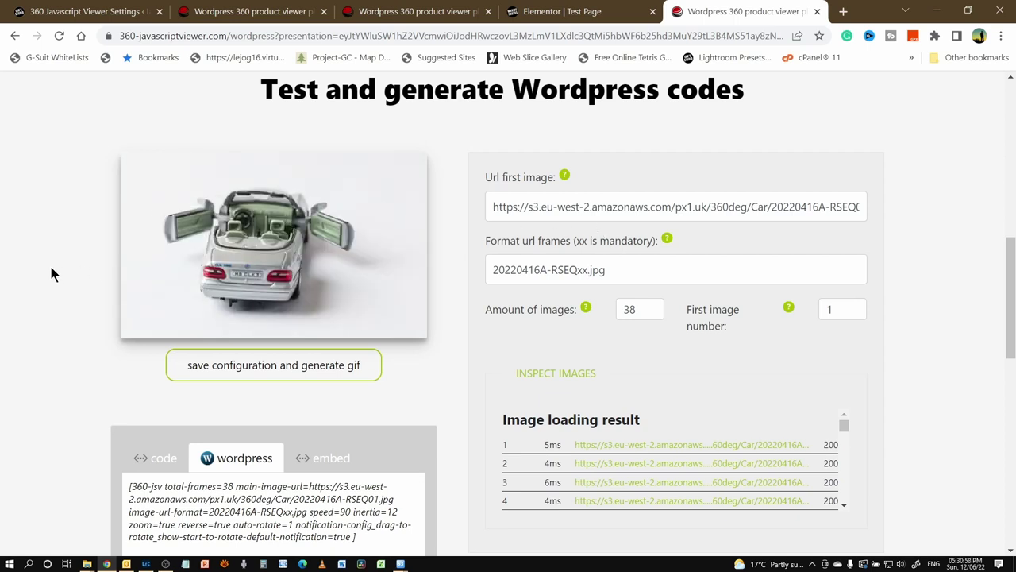
pyautogui.moveTo(135, 279); pyautogui.dragTo(267, 287)
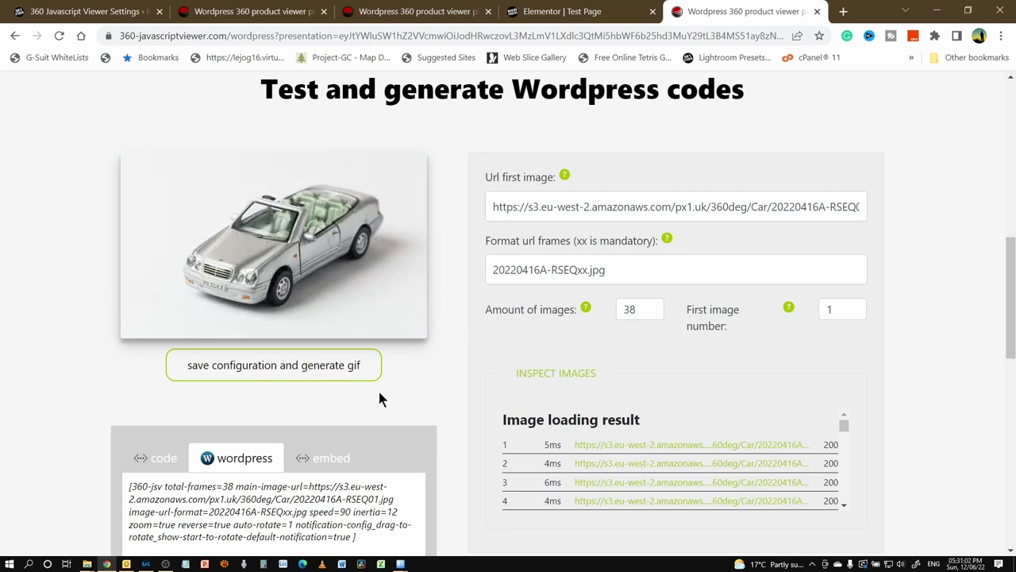
# Copy the generated [360-jsv] shortcode with 38 frames, speed 90 and inertia 12
pyautogui.scroll(-1, 1010, 300)
pyautogui.scroll(-2, 1010, 300)
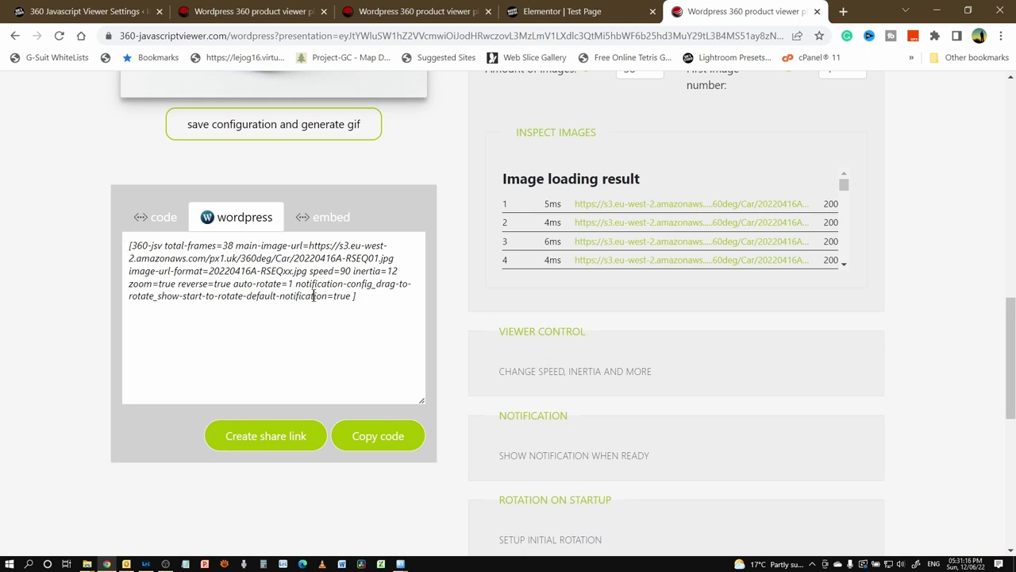
pyautogui.click(367, 438)
pyautogui.click(329, 220)
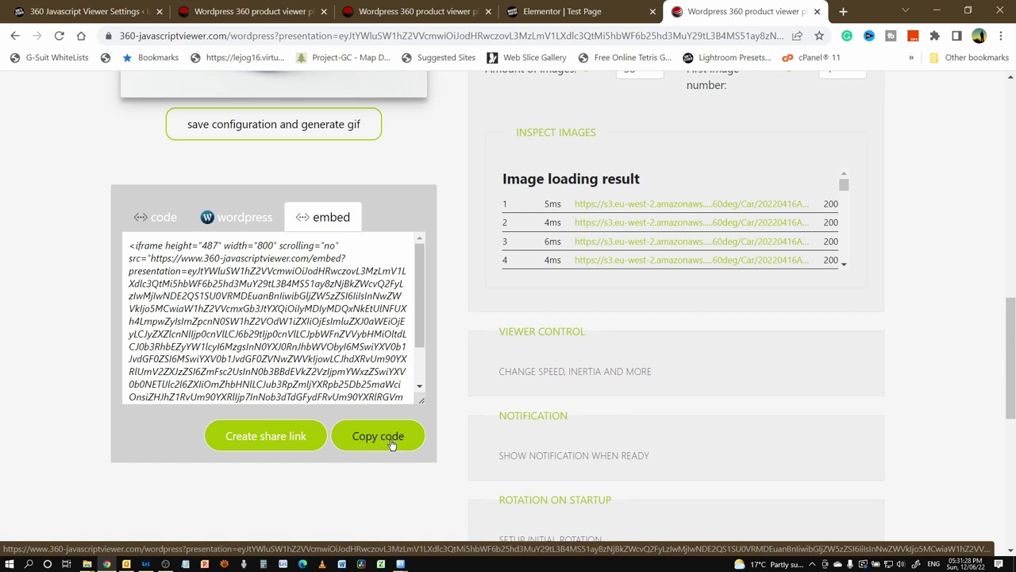
pyautogui.click(246, 222)
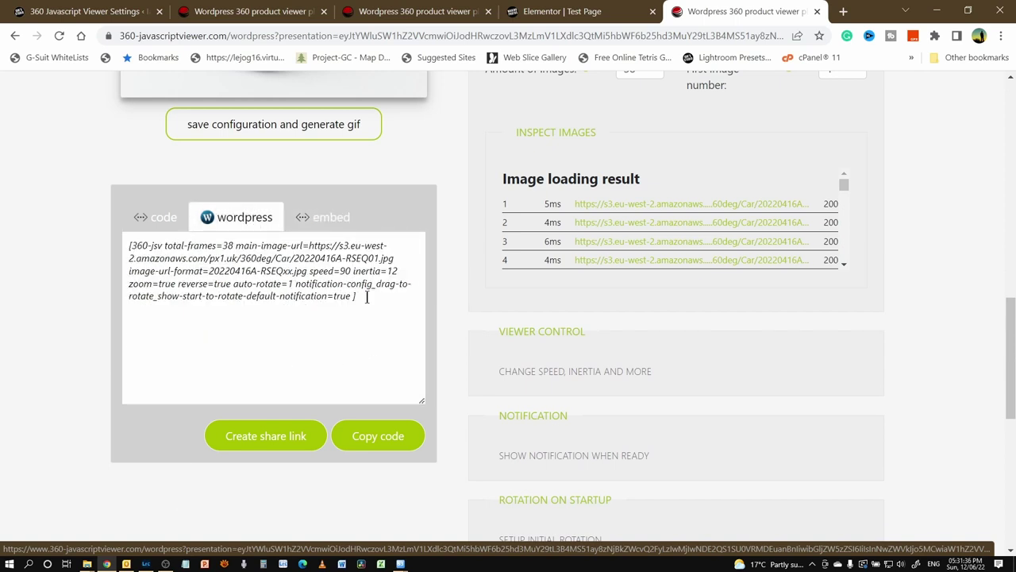
pyautogui.moveTo(369, 298); pyautogui.dragTo(63, 269)
pyautogui.hotkey('ctrl', 'a')
pyautogui.hotkey('ctrl', 'c')
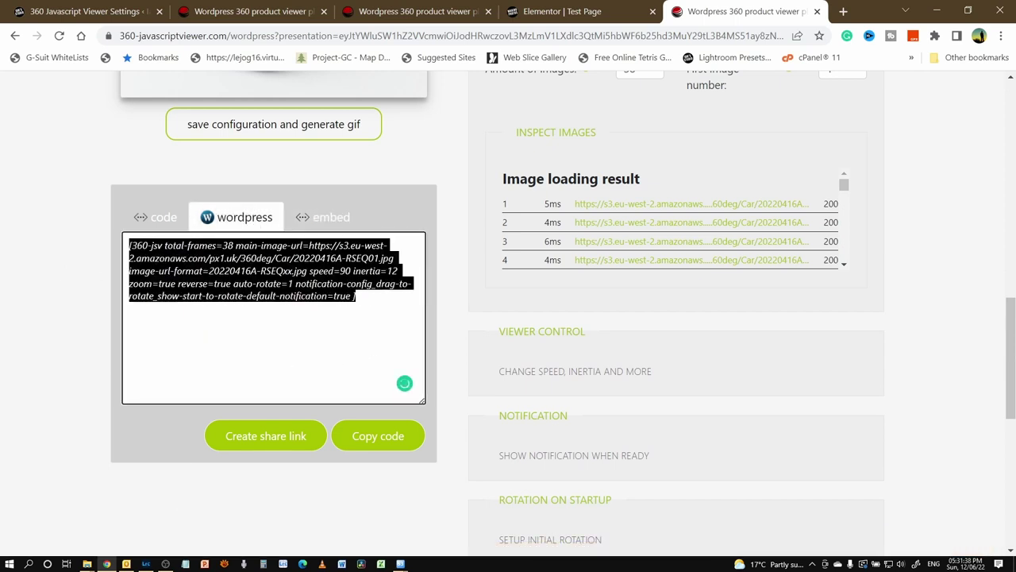
# Create a new WordPress page titled '360 Car Test'
pyautogui.click(82, 14)
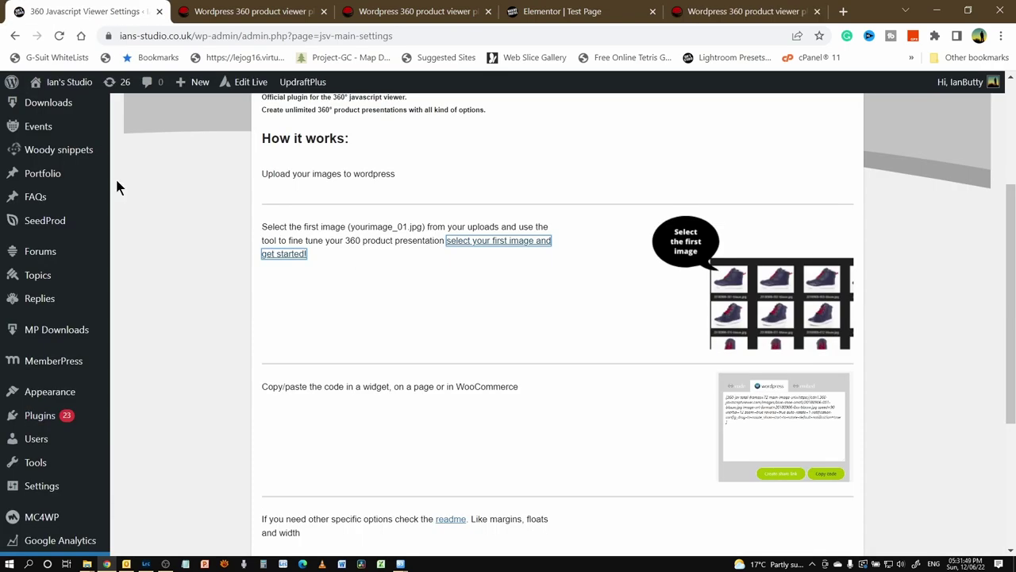
pyautogui.scroll(3, 71, 175)
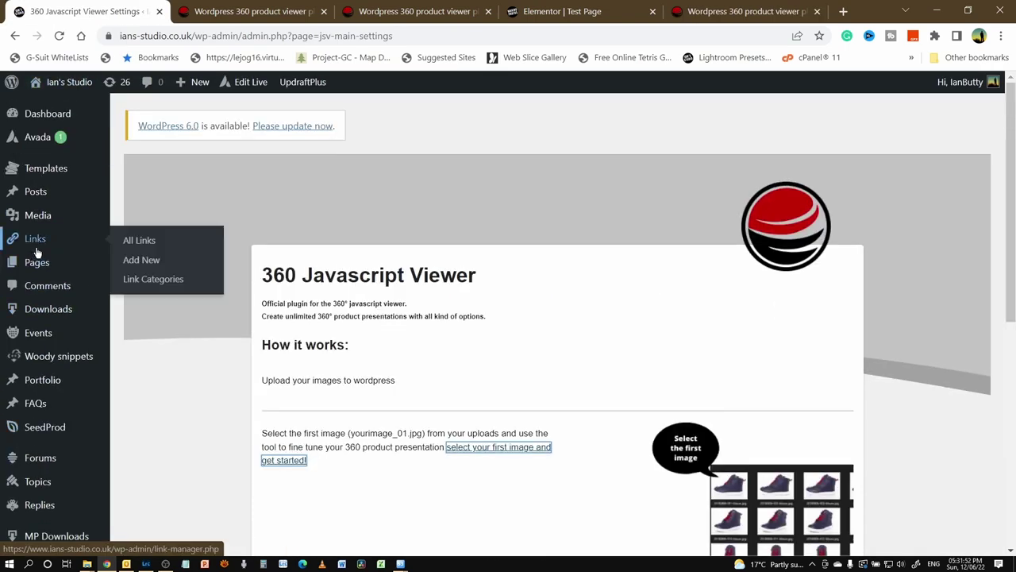
pyautogui.moveTo(57, 201)
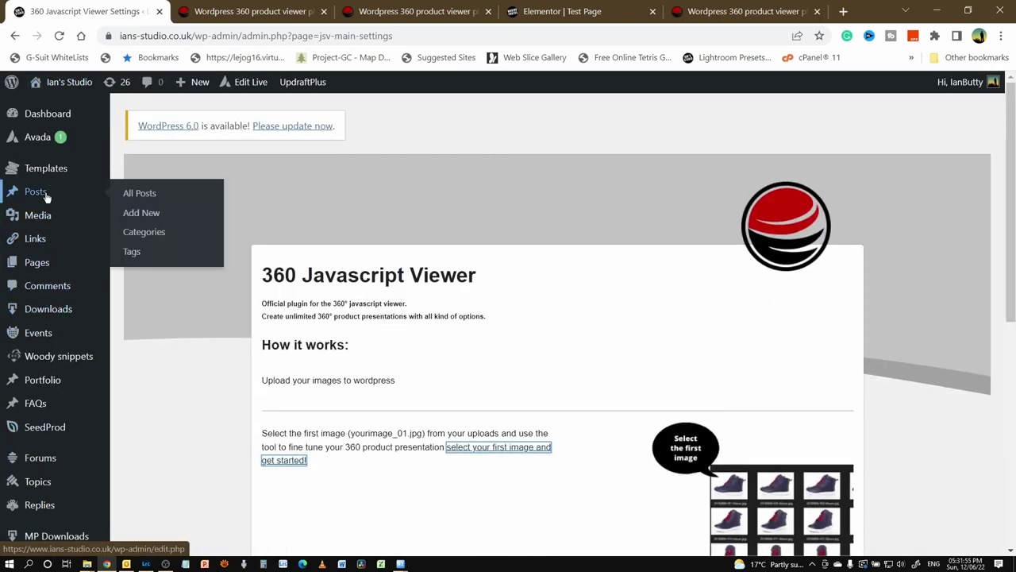
pyautogui.moveTo(32, 264)
pyautogui.click(161, 284)
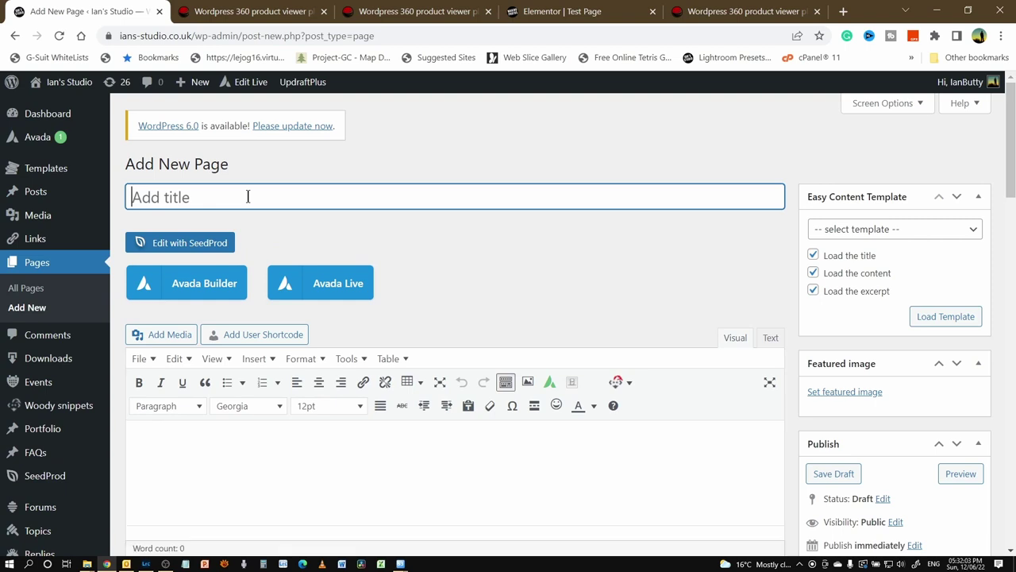
pyautogui.write('360 Car Test')
pyautogui.press('Tab')
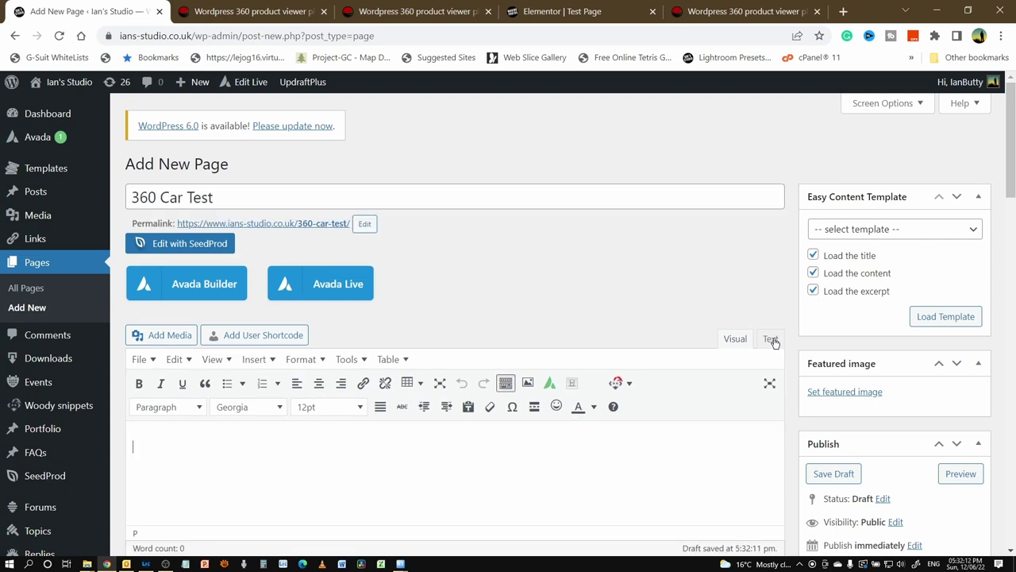
# Paste the car viewer shortcode into the page body via the Text editor and publish
pyautogui.click(771, 340)
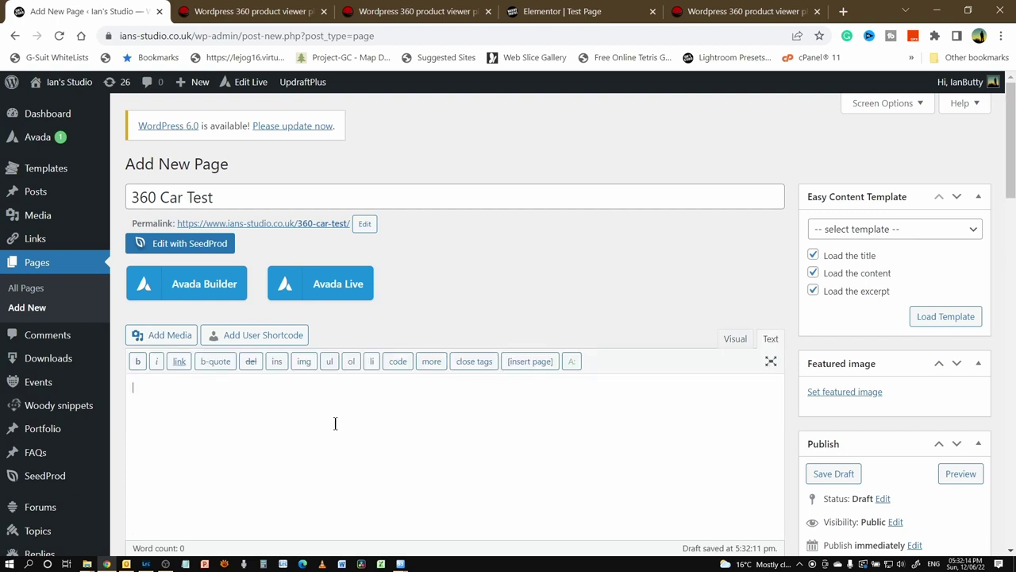
pyautogui.hotkey('ctrl', 'v')
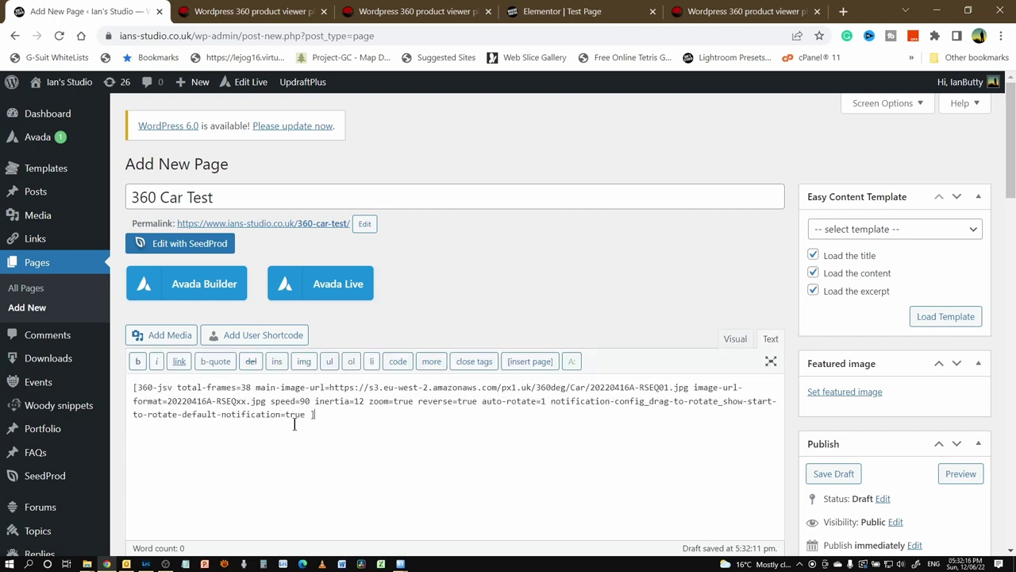
pyautogui.click(735, 338)
pyautogui.scroll(-4, 452, 484)
pyautogui.scroll(4, 445, 393)
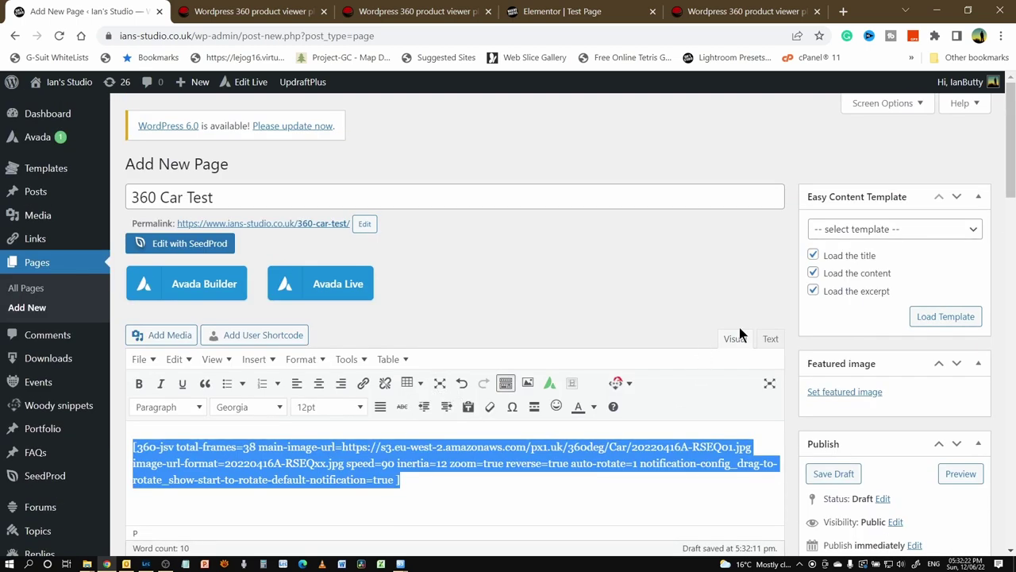
pyautogui.scroll(-3, 887, 381)
pyautogui.click(962, 384)
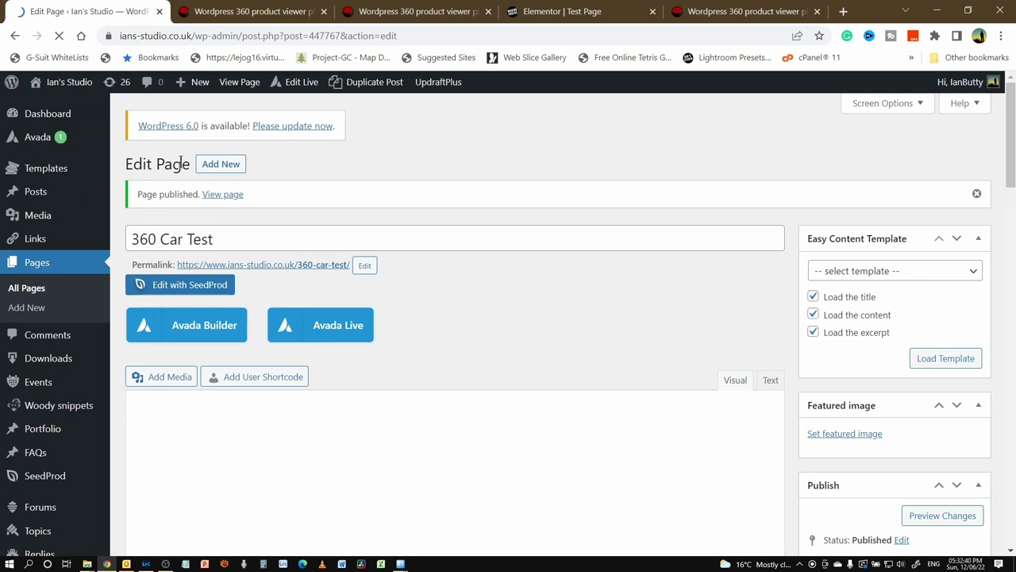
# View the live 360 Car Test page and drag the silver toy car through front, side and rear views
pyautogui.click(226, 195)
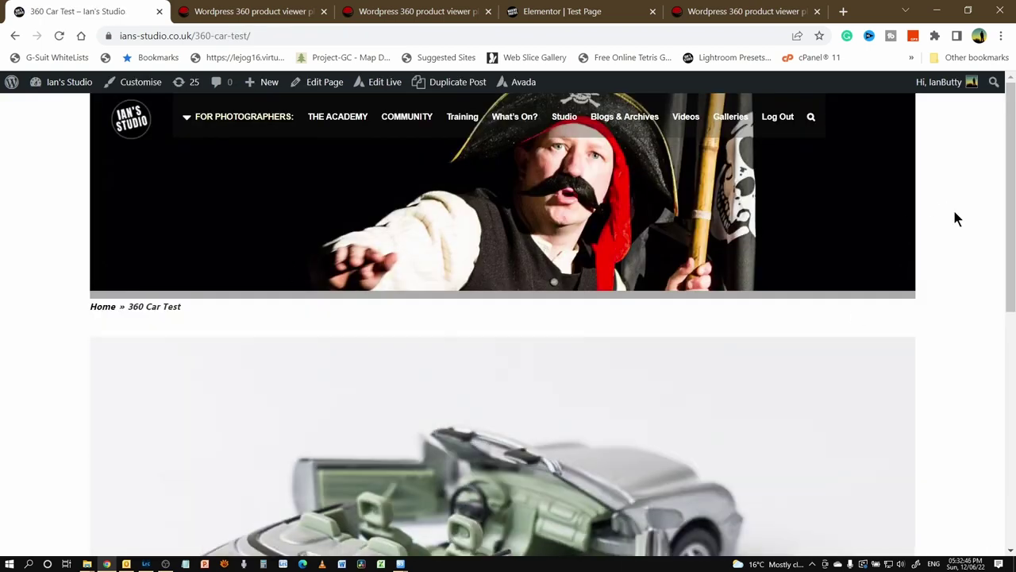
pyautogui.moveTo(1010, 222); pyautogui.dragTo(1008, 281)
pyautogui.moveTo(490, 316); pyautogui.dragTo(166, 329)
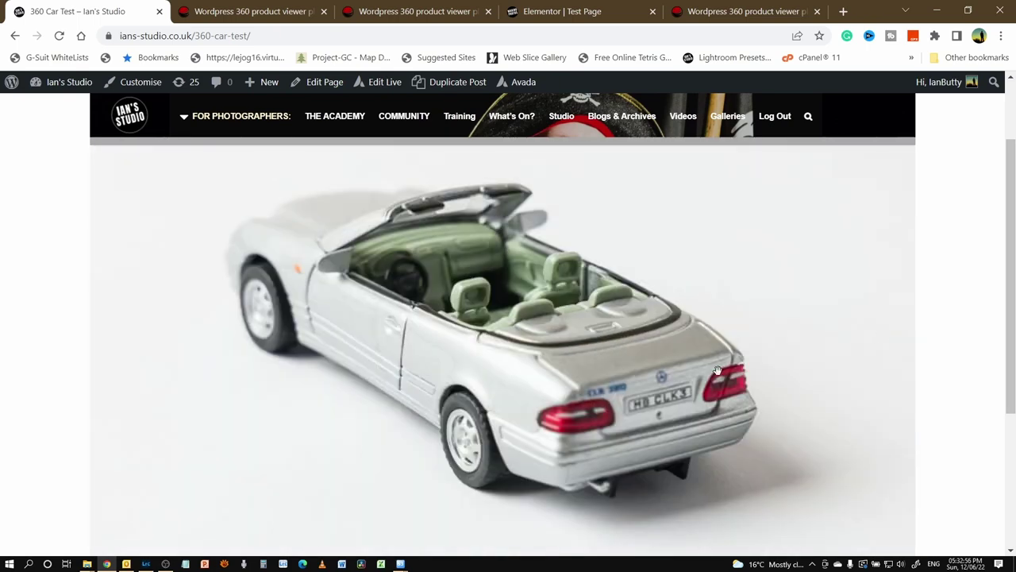
pyautogui.moveTo(459, 416); pyautogui.dragTo(266, 406)
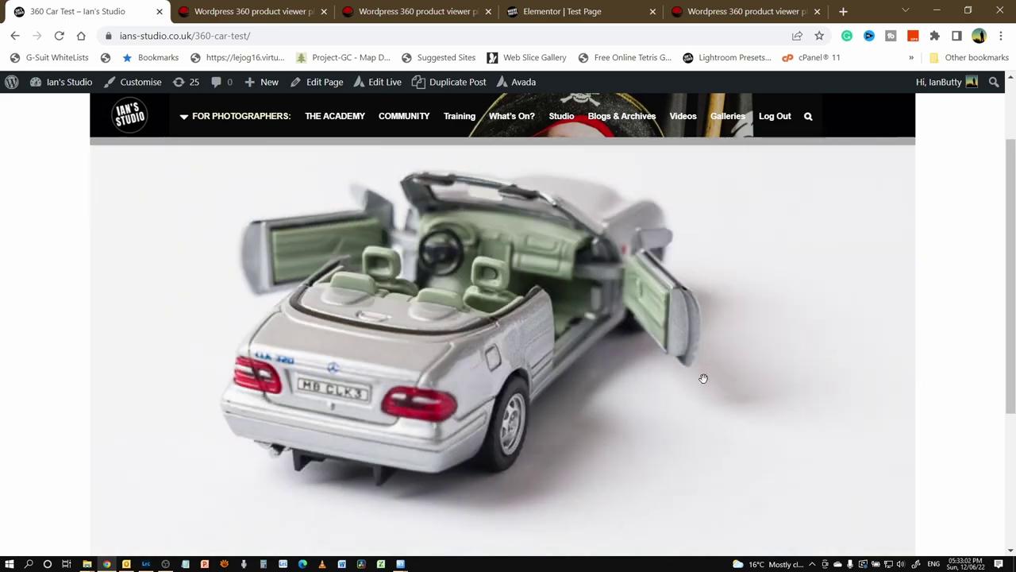
pyautogui.moveTo(724, 382); pyautogui.dragTo(781, 328)
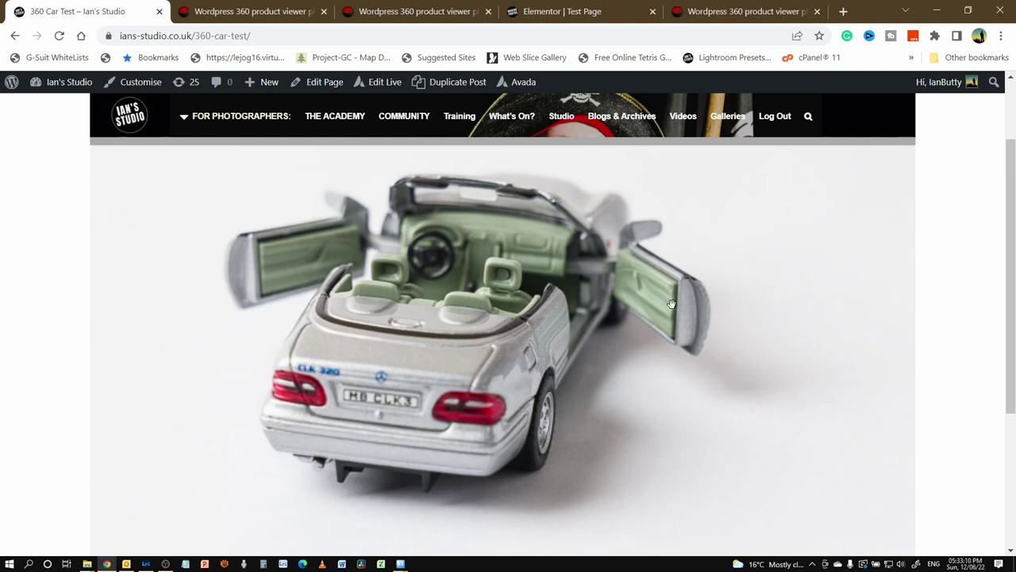
pyautogui.moveTo(715, 439); pyautogui.dragTo(703, 400)
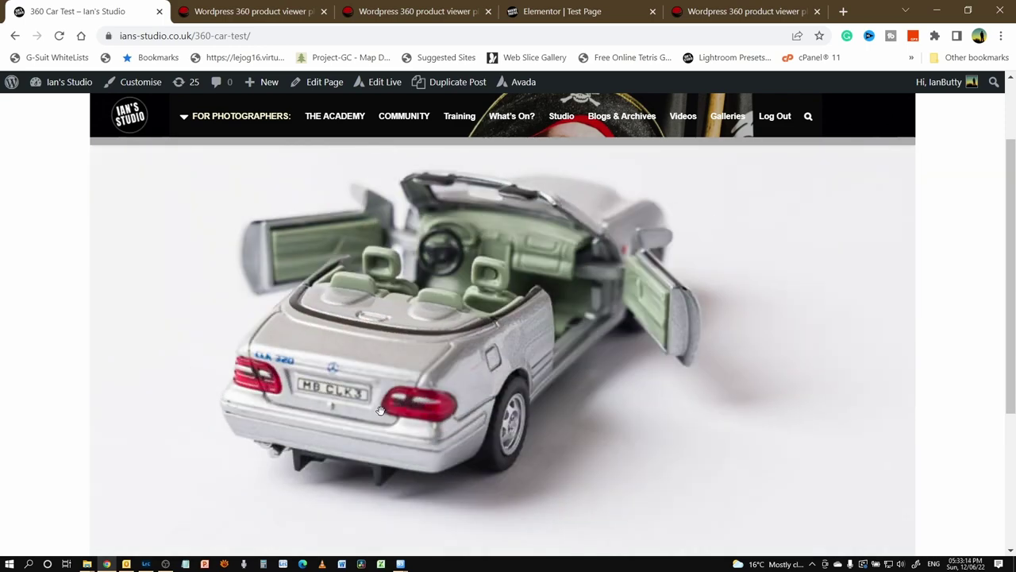
pyautogui.moveTo(380, 411); pyautogui.dragTo(748, 341)
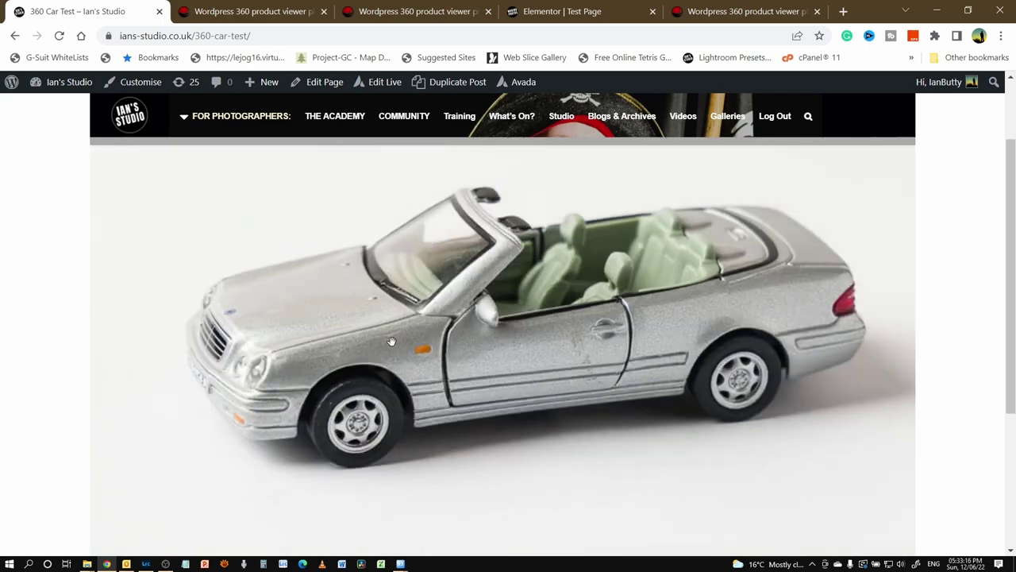